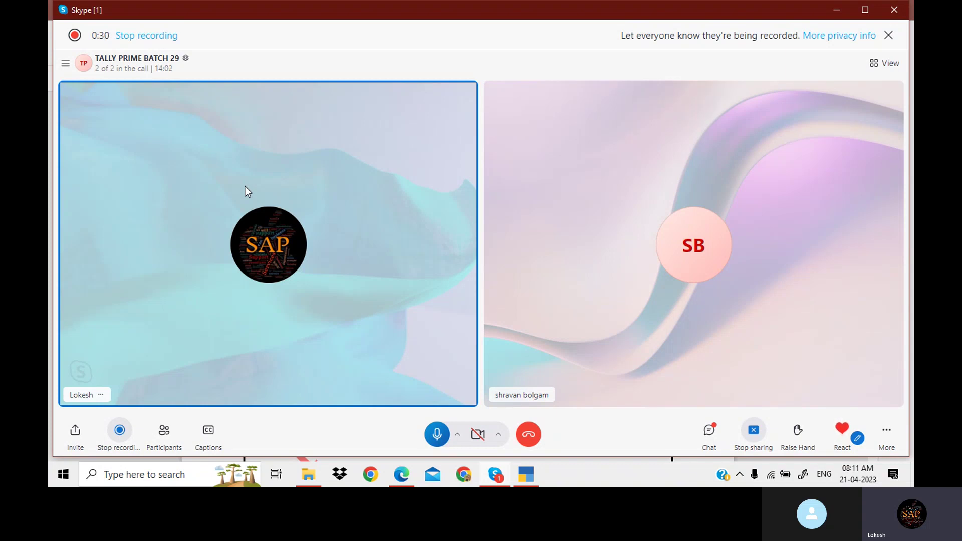
Switch to TallyPrime and examine the detailed Balance Sheet of SERVICE COMPANIES
left_click(837, 10)
left_click(524, 475)
key("Escape")
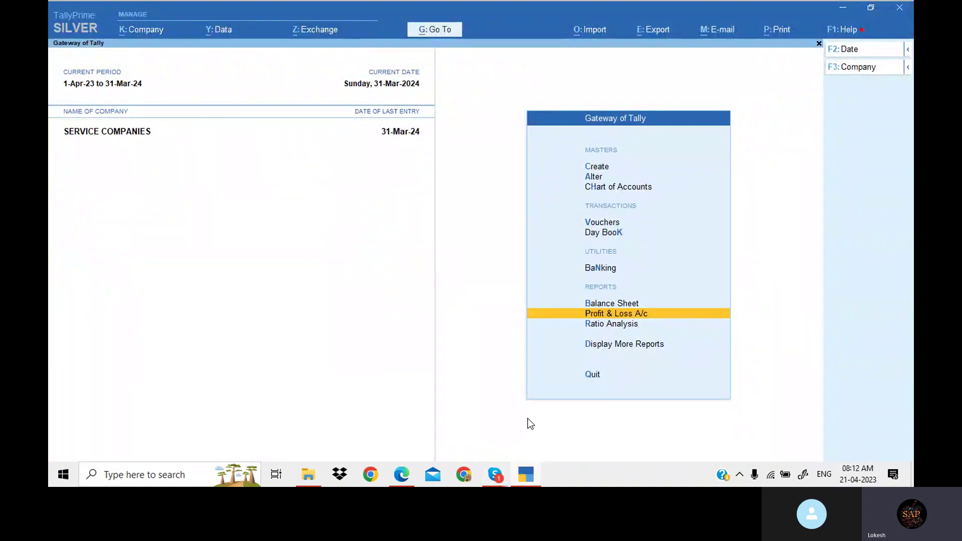
key("Up")
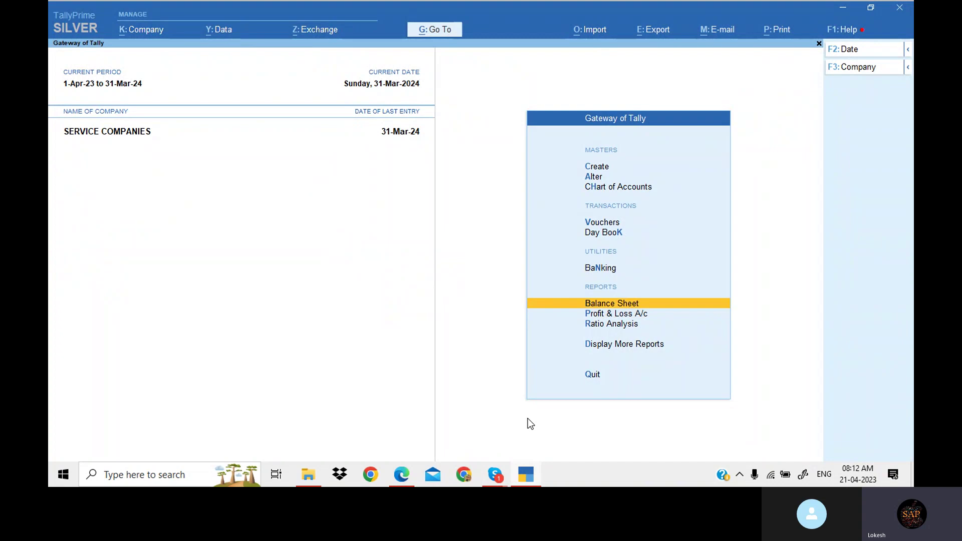
key("Return")
key("alt+F5")
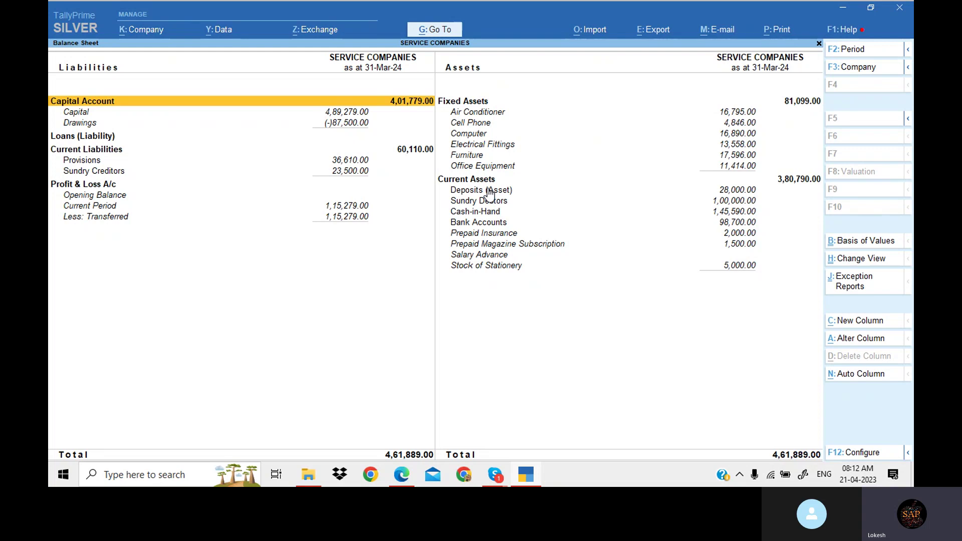
key("Escape")
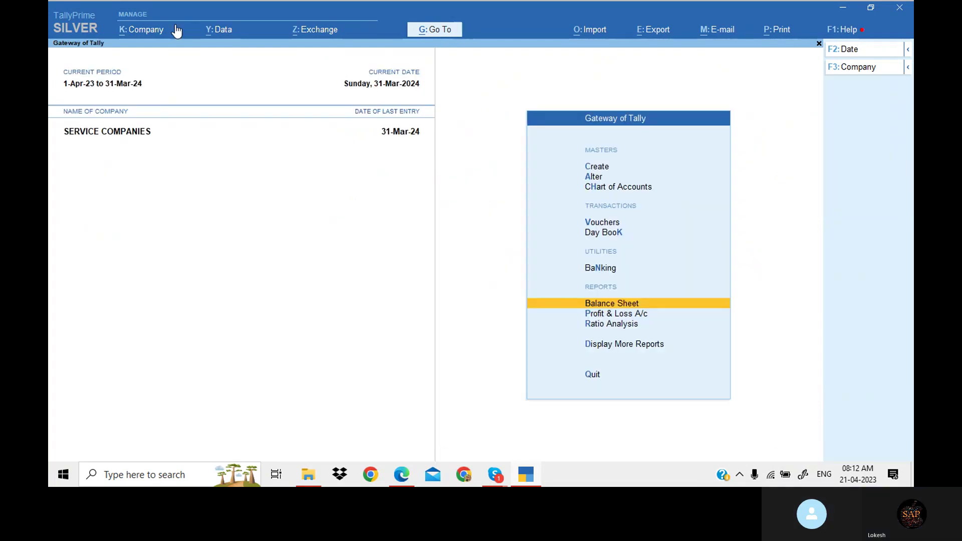
Split the company data of SERVICE COMPANIES from 1-Apr-24 into two separate companies
left_click(161, 33)
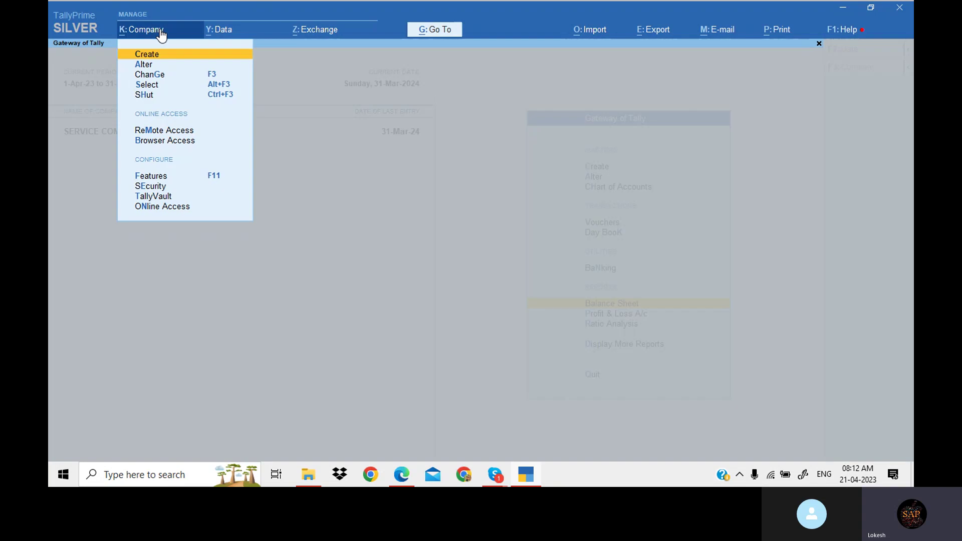
left_click(351, 114)
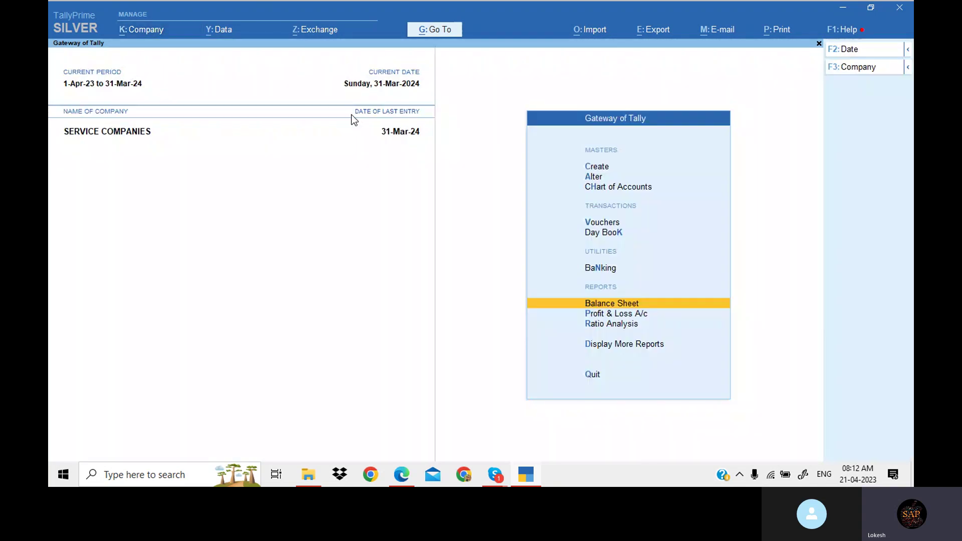
left_click(231, 33)
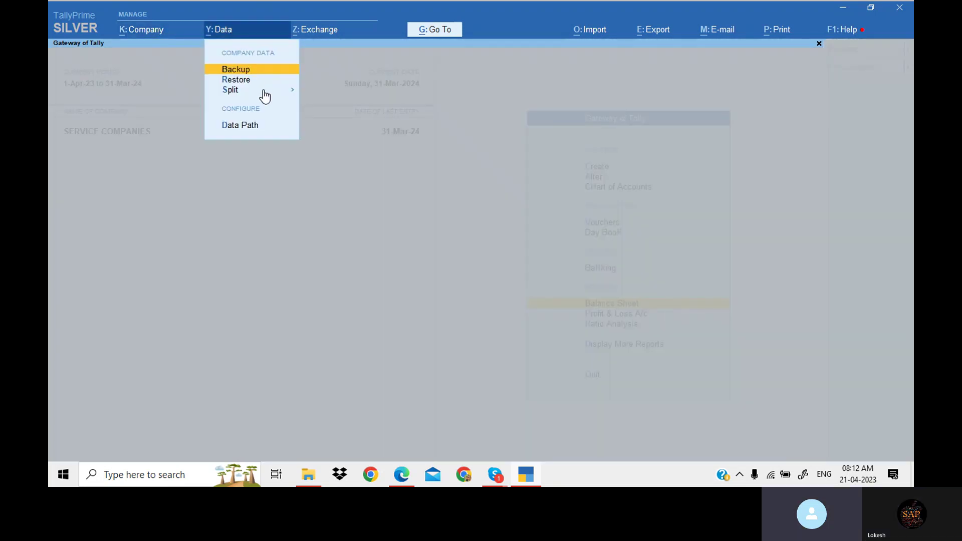
left_click(292, 90)
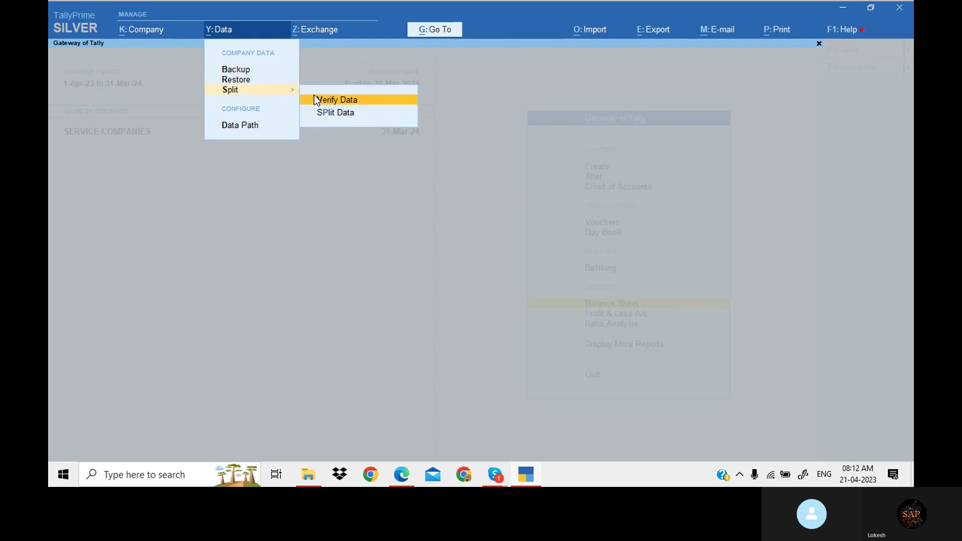
left_click(343, 116)
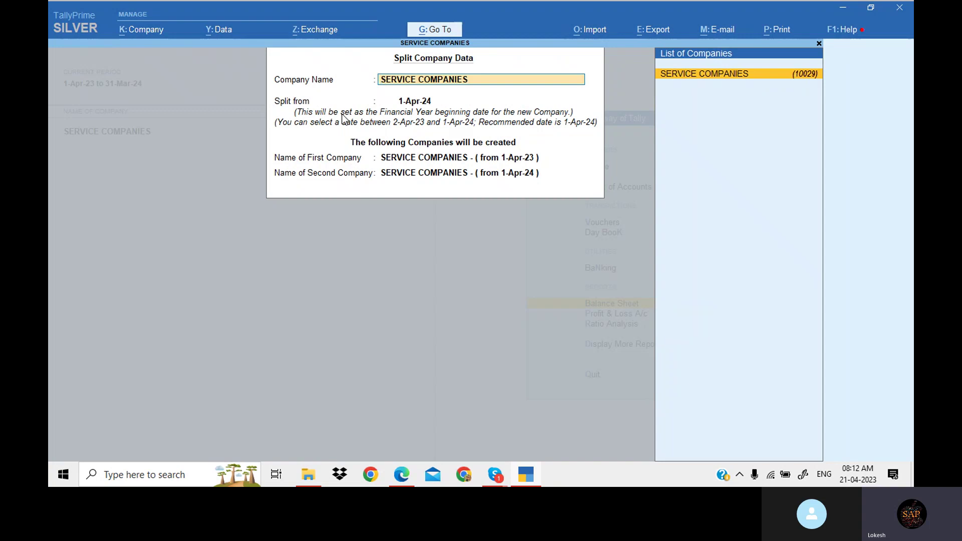
key("Return")
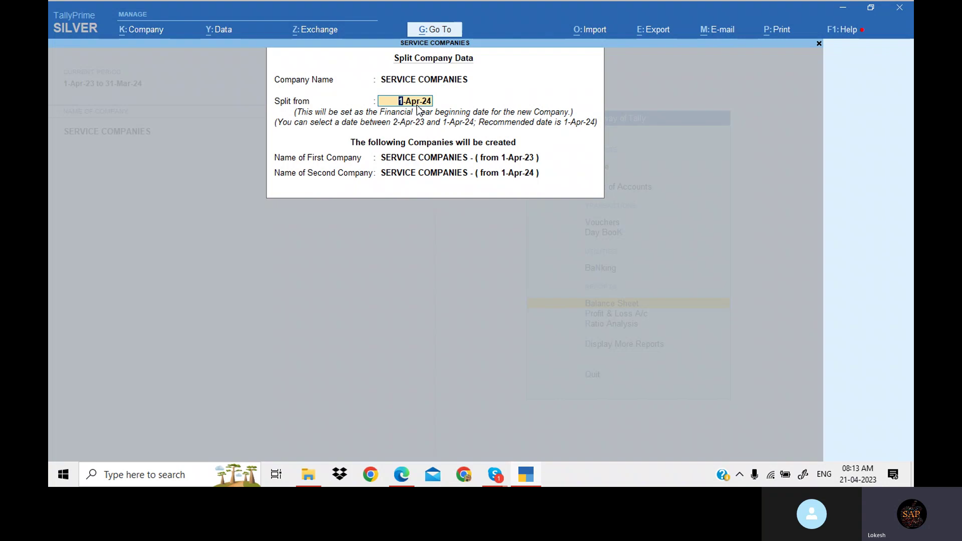
key("Return")
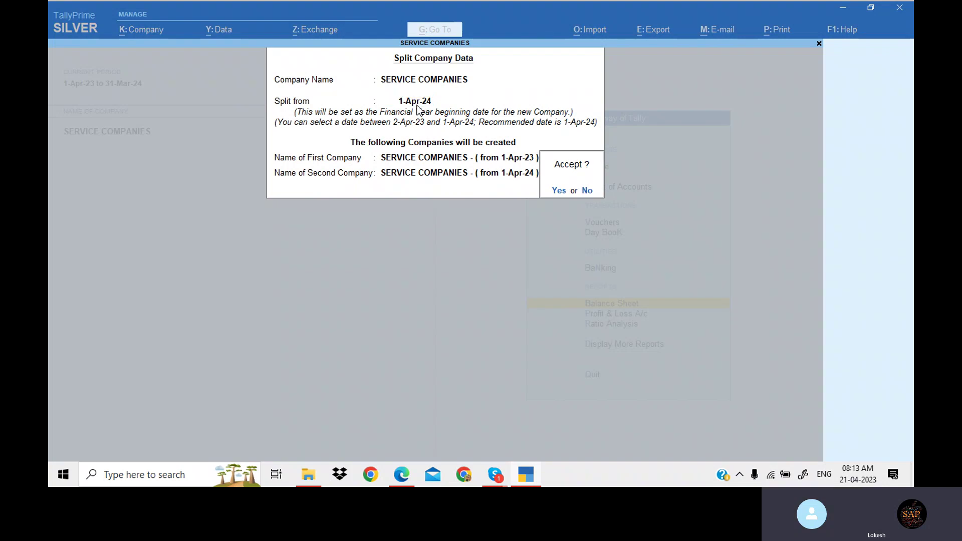
key("Return")
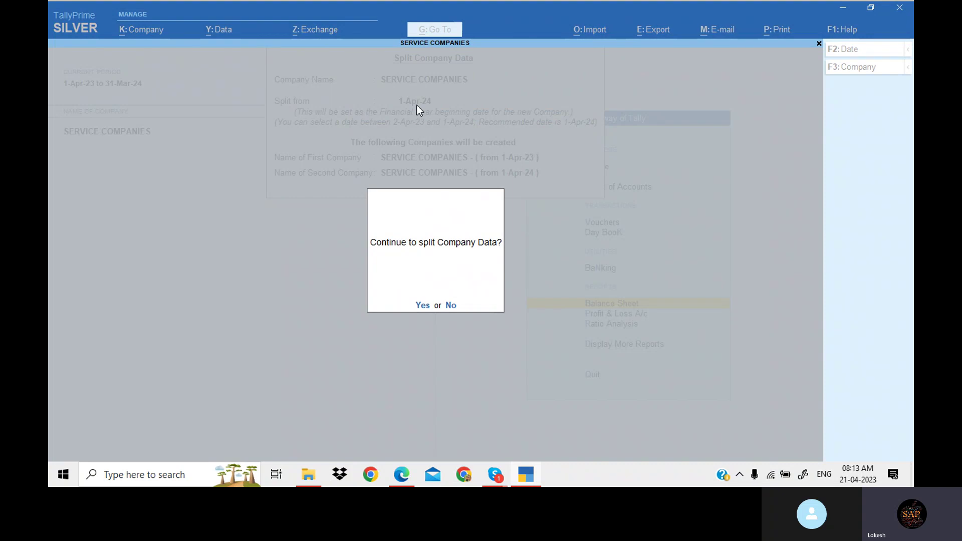
key("Return")
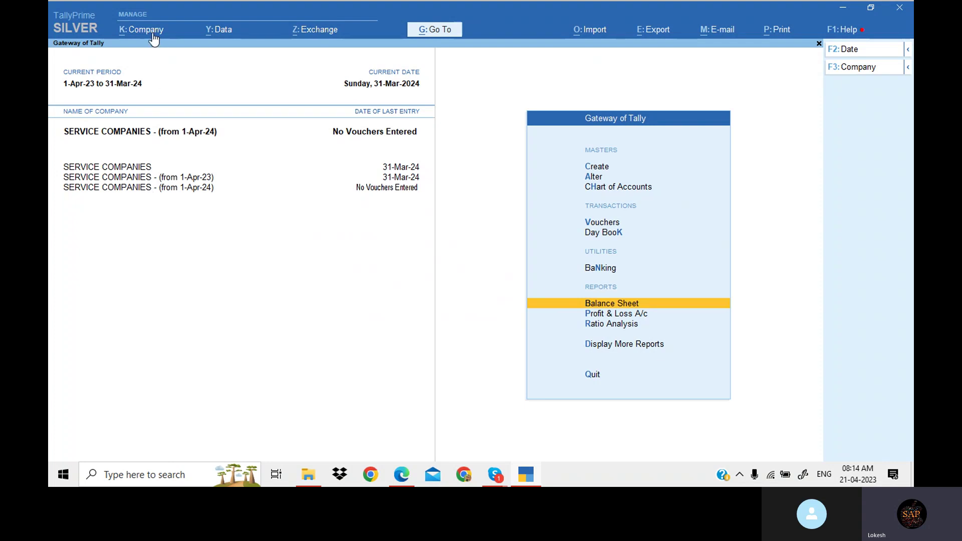
Delete the split company SERVICE COMPANIES - (from 1-Apr-23)
left_click(152, 32)
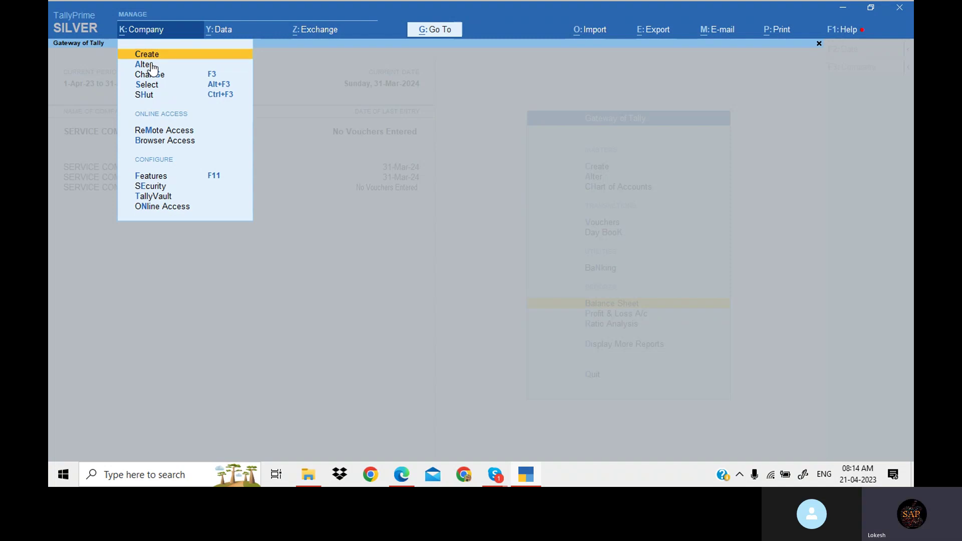
left_click(152, 65)
key("Up")
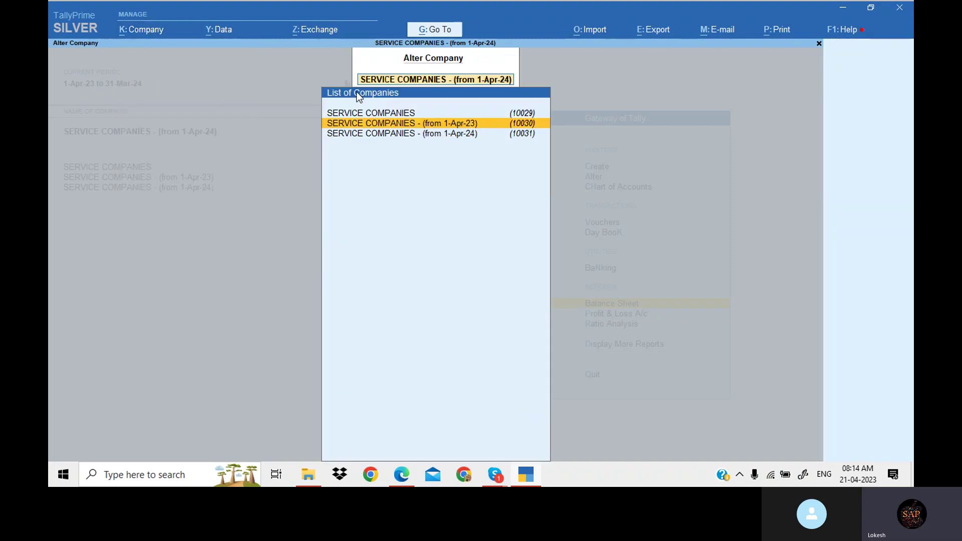
key("Return")
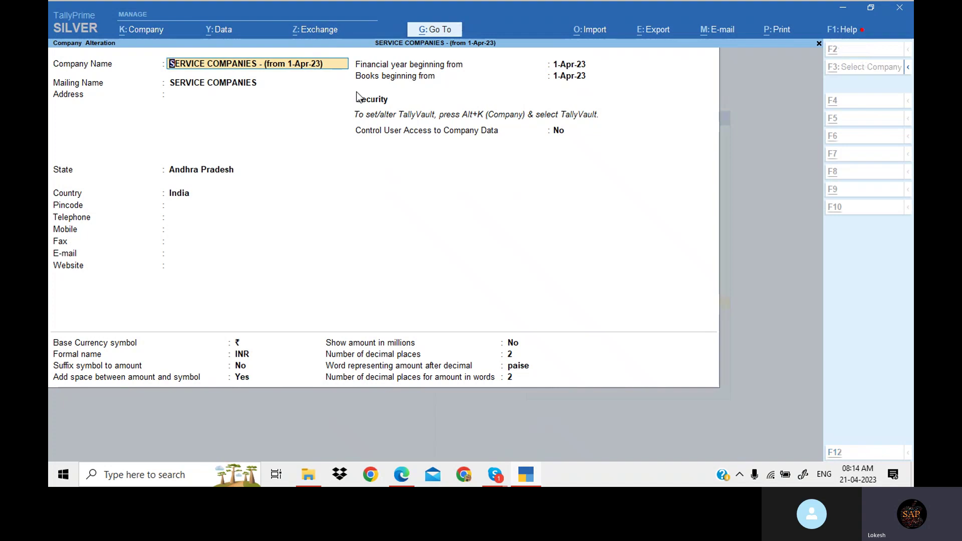
key("alt+d")
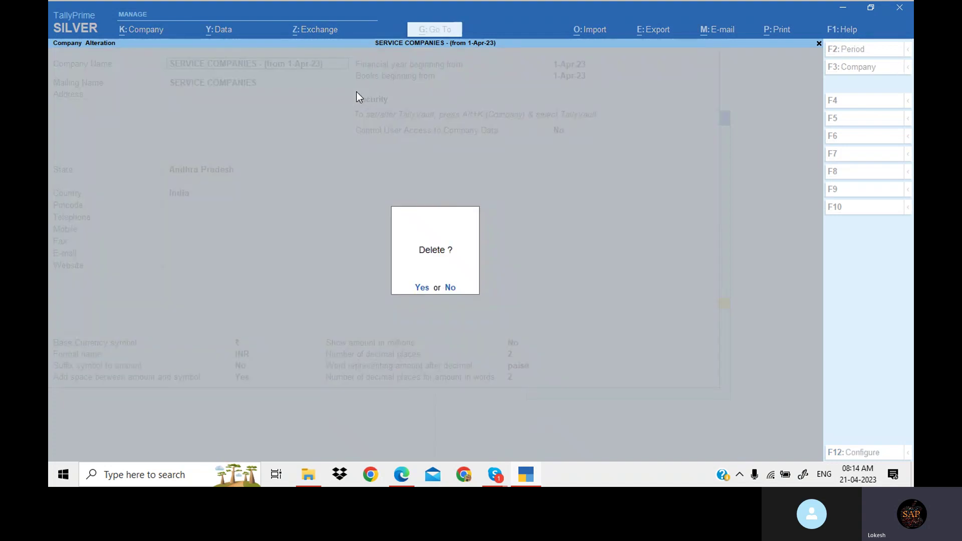
key("y")
key("y")
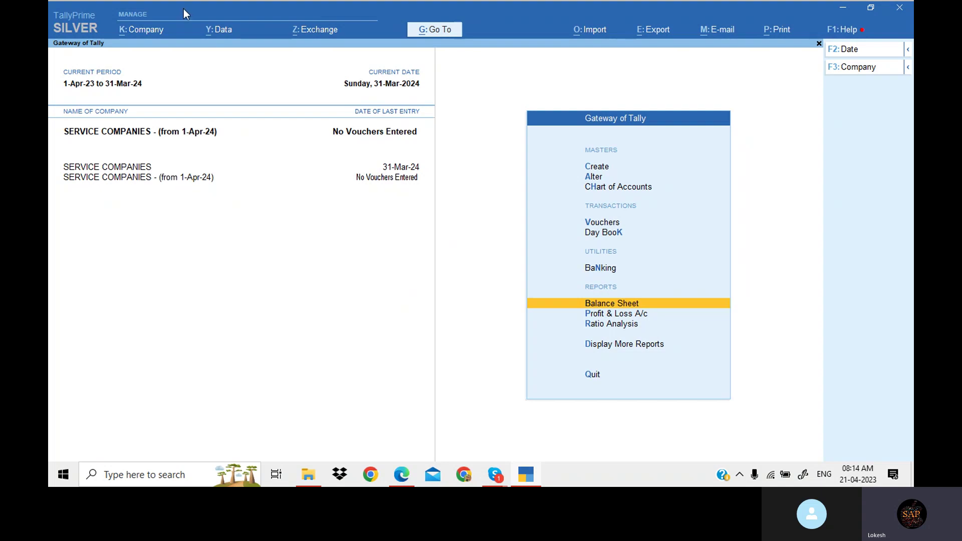
Rename the original company SERVICE COMPANIES as SERVICE COMPANIES (23-24) and save the alteration
left_click(158, 33)
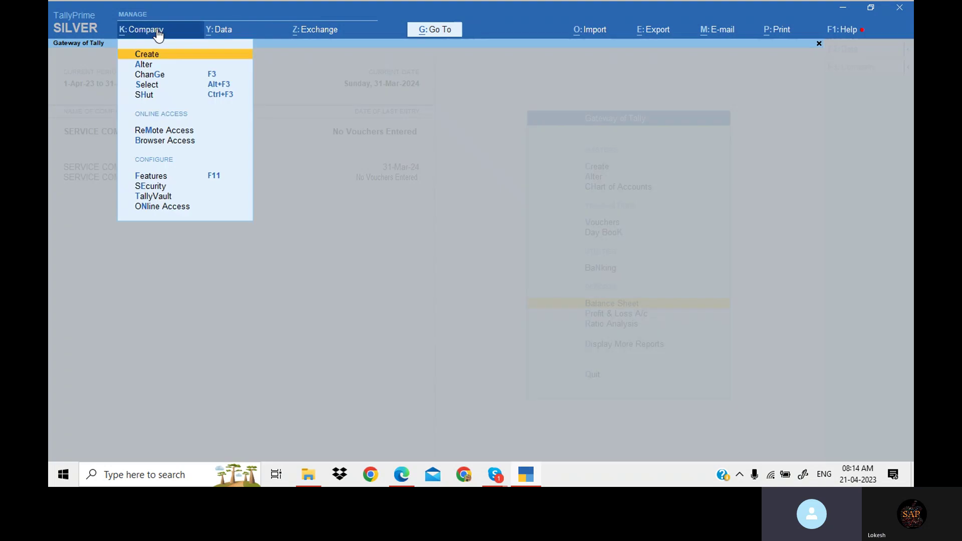
key("Down")
key("Return")
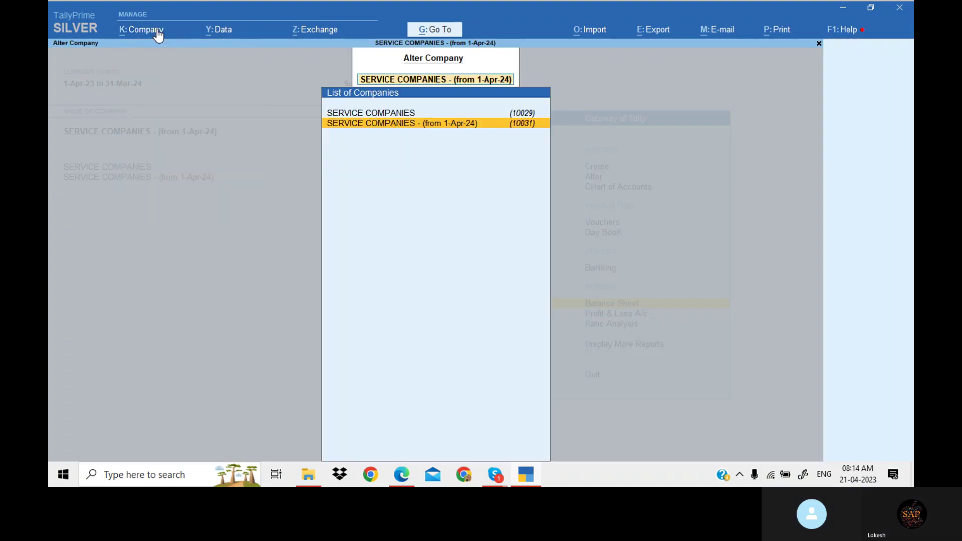
key("Up")
key("Return")
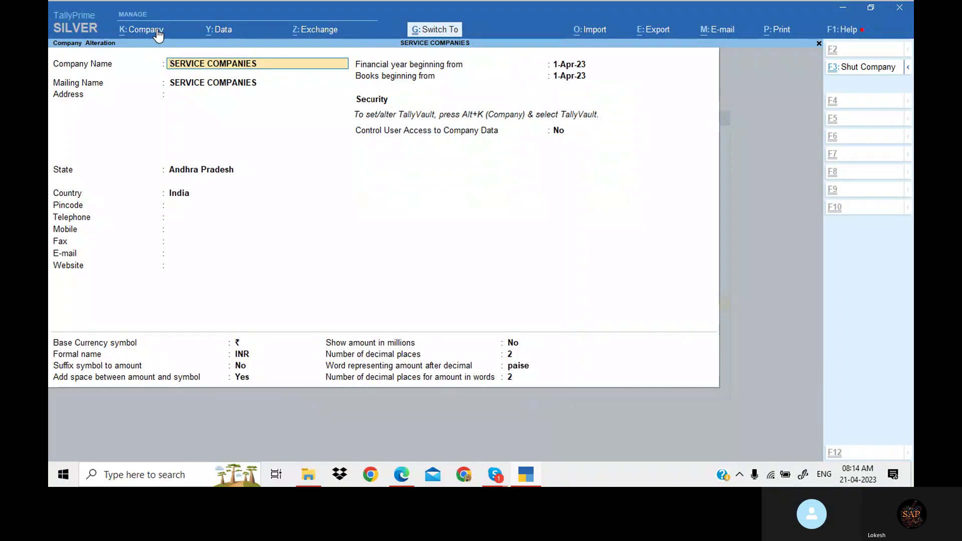
key("ctrl")
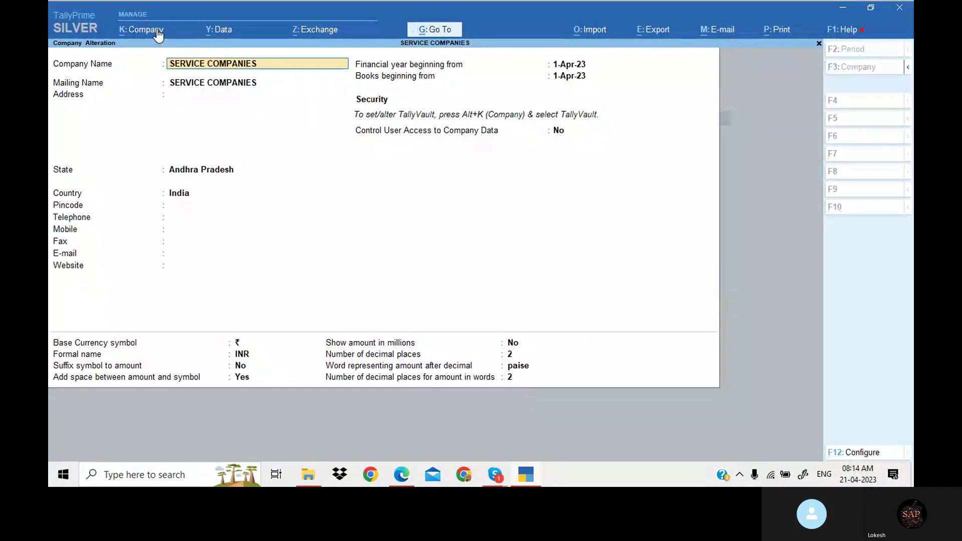
type("(")
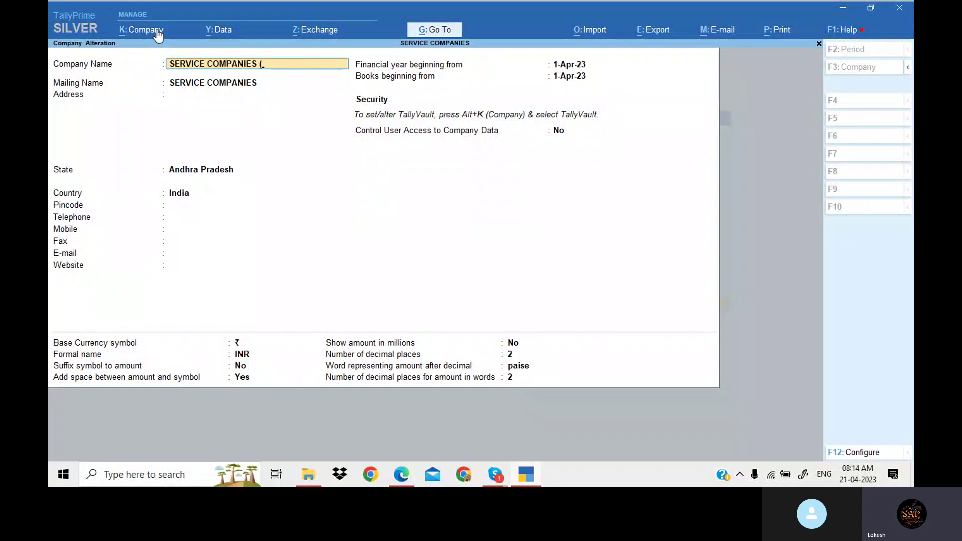
type("23-24)")
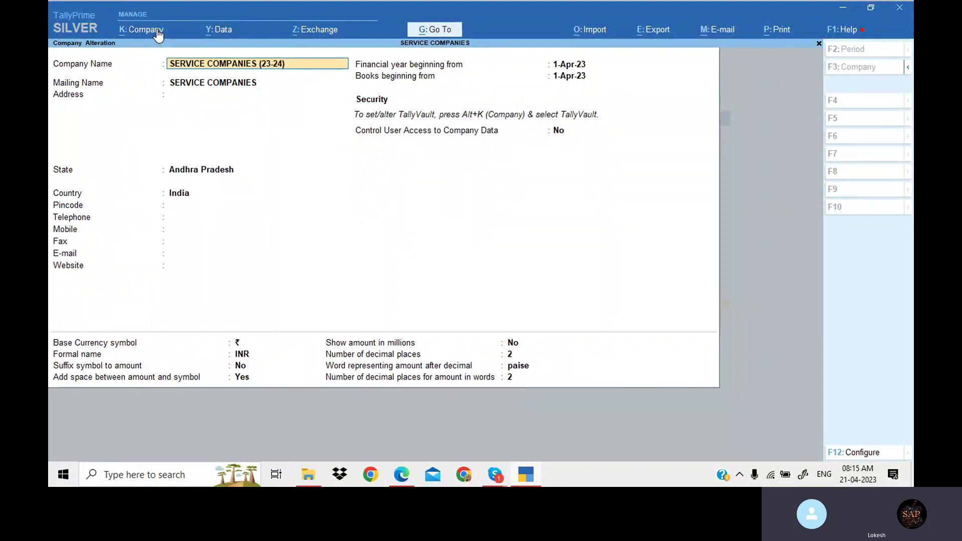
key("Return")
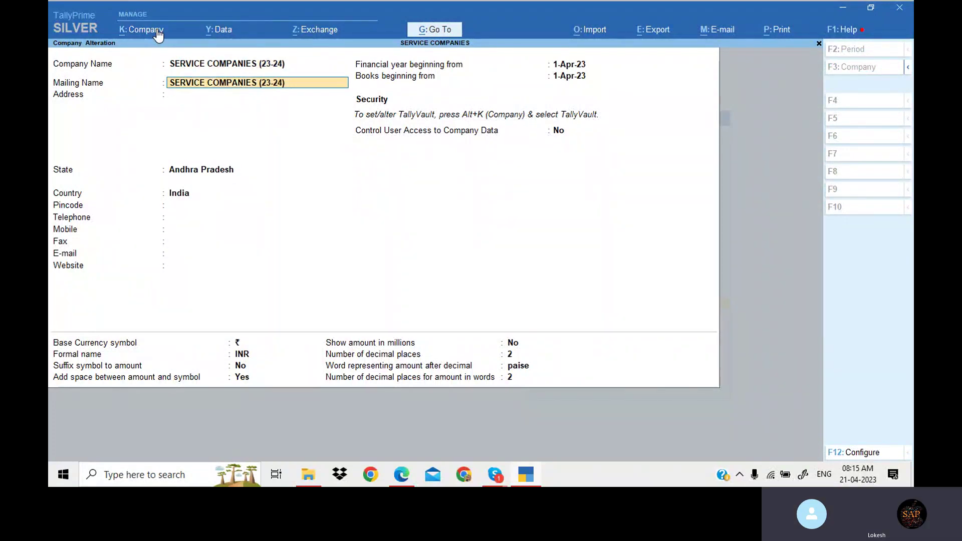
key("ctrl")
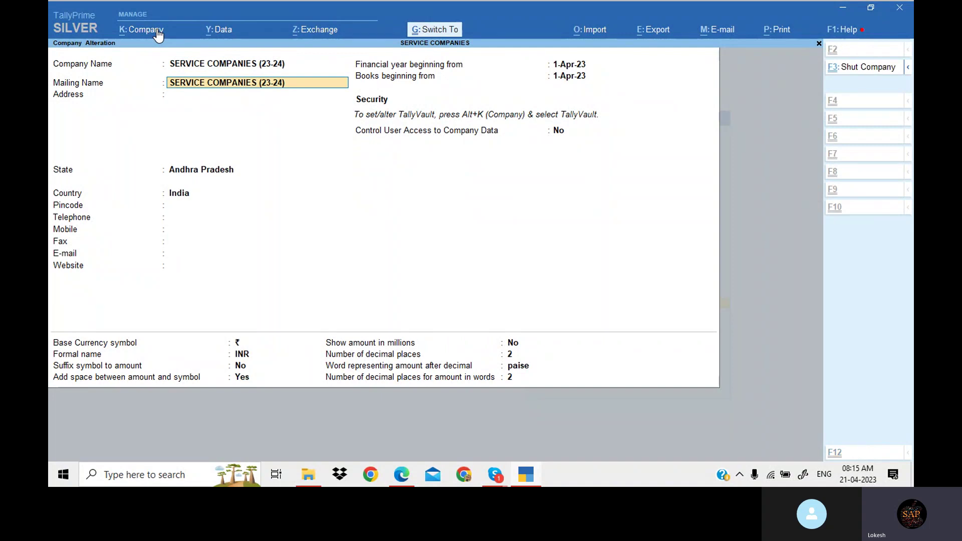
key("ctrl+a")
Rename the company SERVICE COMPANIES - (from 1-Apr-24) as SERVICE COMPANIES - (24-25) and return to the Gateway of Tally
key("Down")
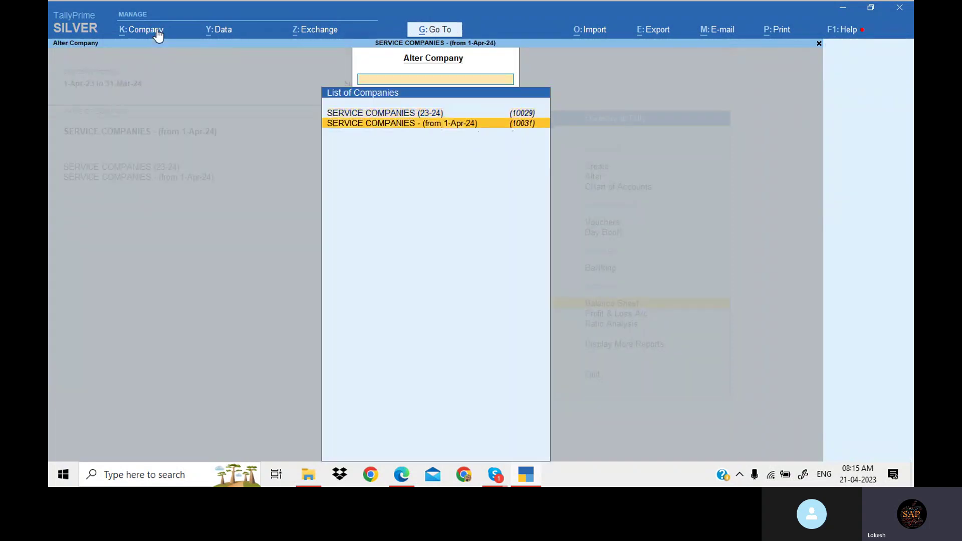
key("Return")
key("ctrl")
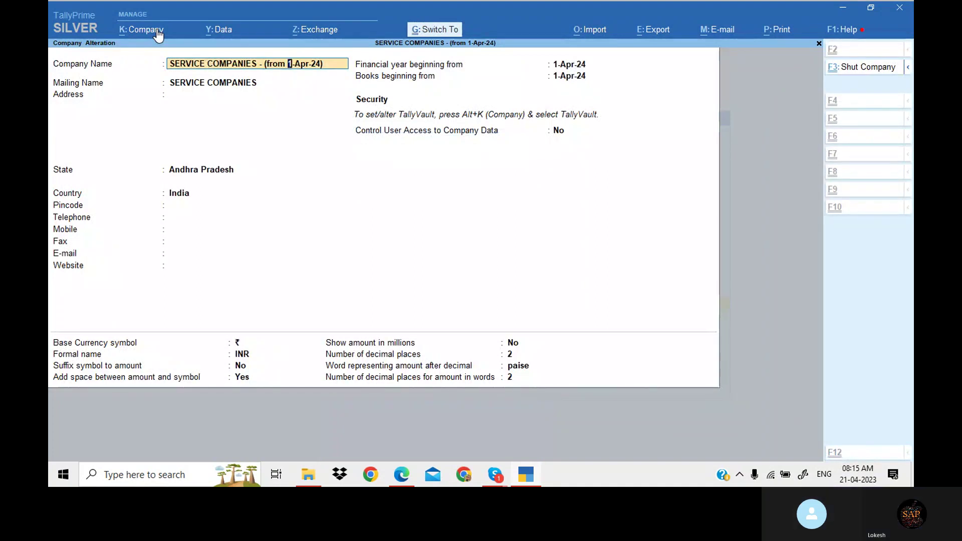
key("Right")
key("Right")
key("Right")
key("Right")
key("BackSpace")
key("BackSpace")
key("BackSpace")
key("BackSpace")
key("BackSpace")
key("BackSpace")
key("BackSpace")
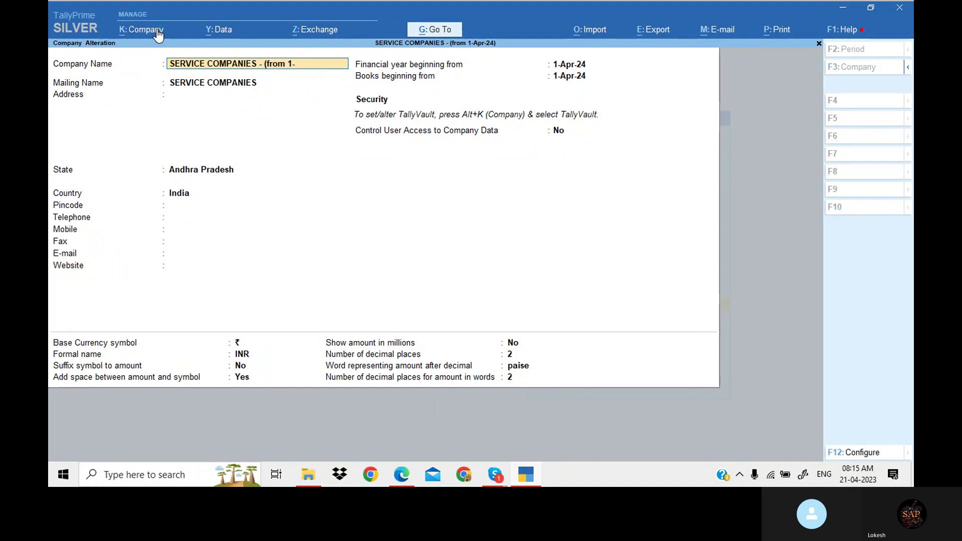
key("BackSpace")
key("BackSpace")
key("BackSpace")
key("BackSpace")
key("BackSpace")
key("BackSpace")
key("BackSpace")
type("24")
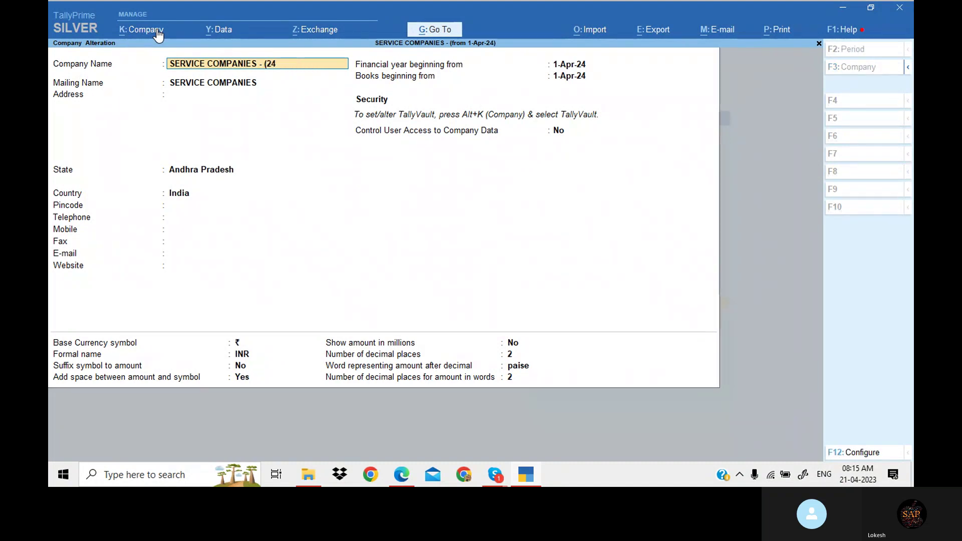
type("-25)")
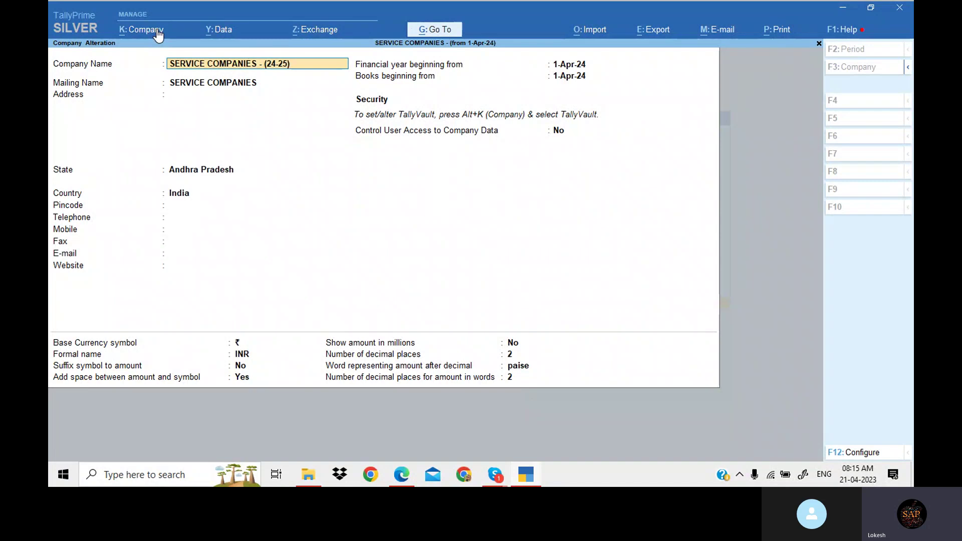
key("Return")
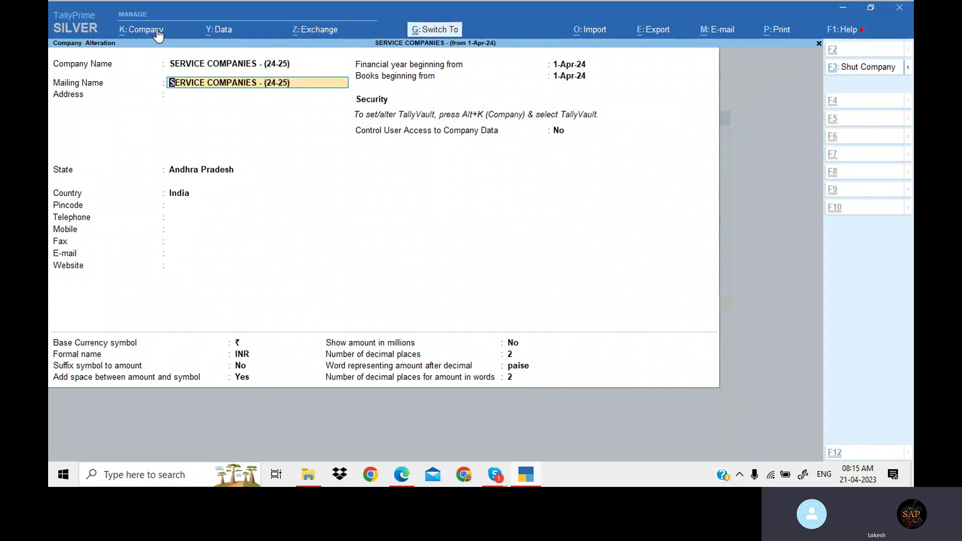
key("ctrl+a")
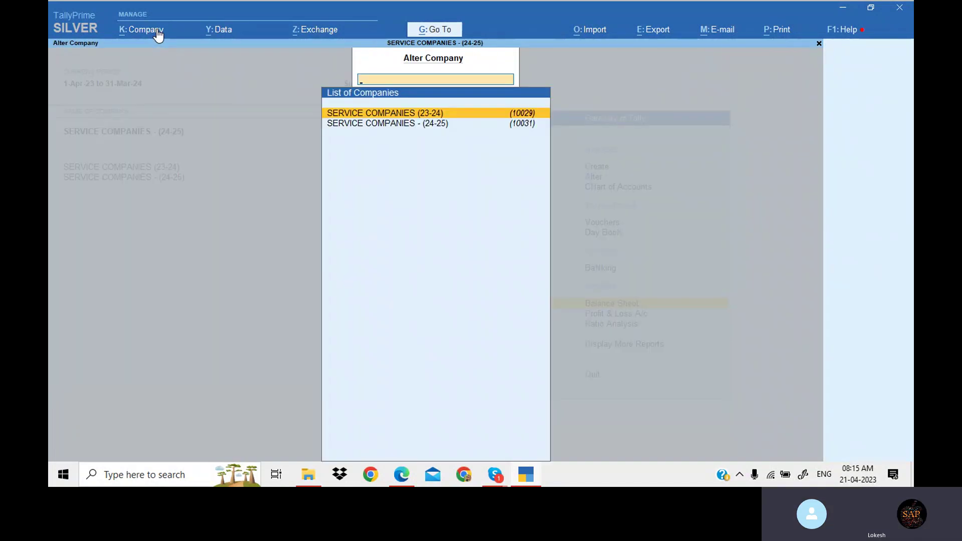
key("Escape")
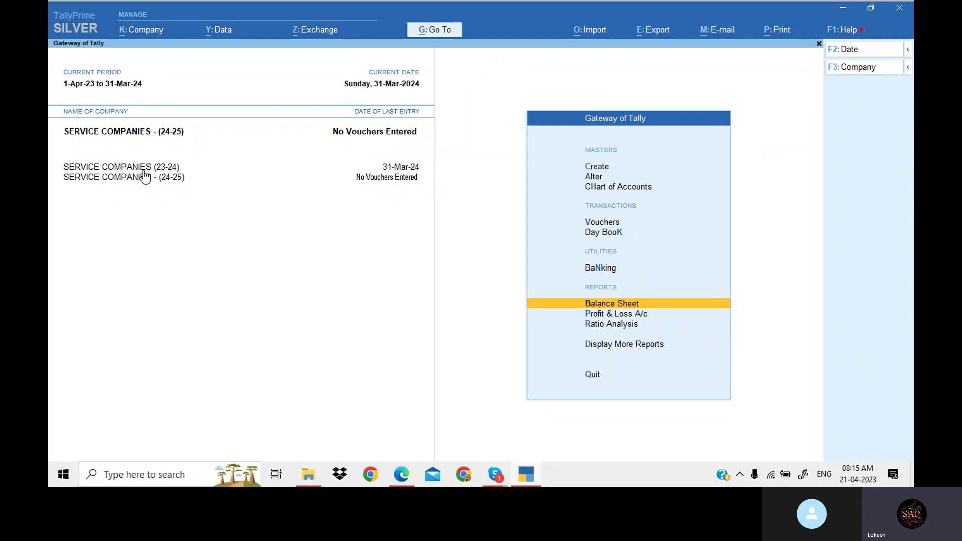
Make SERVICE COMPANIES (23-24) the active company
left_click(144, 170)
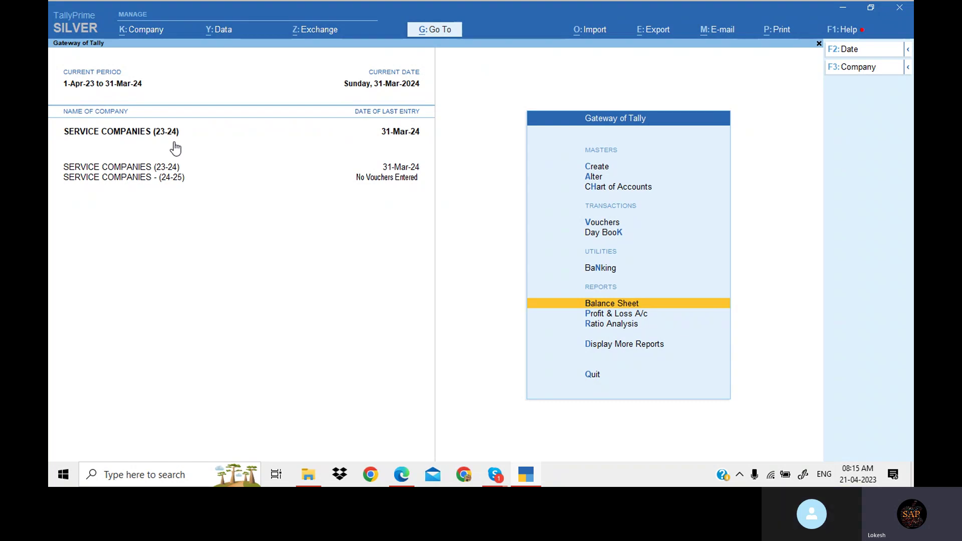
Make SERVICE COMPANIES - (24-25) the active company and view its Balance Sheet in detailed form
left_click(170, 178)
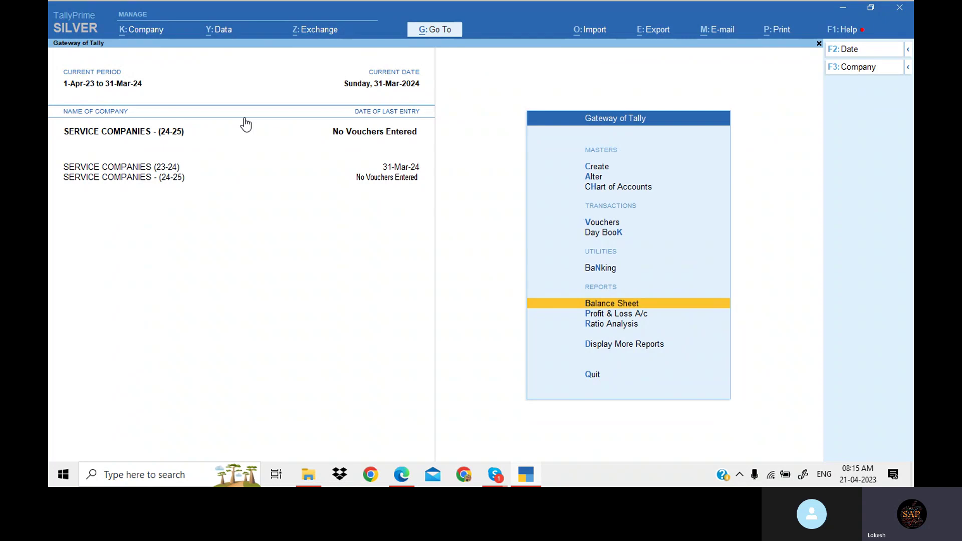
left_click(168, 172)
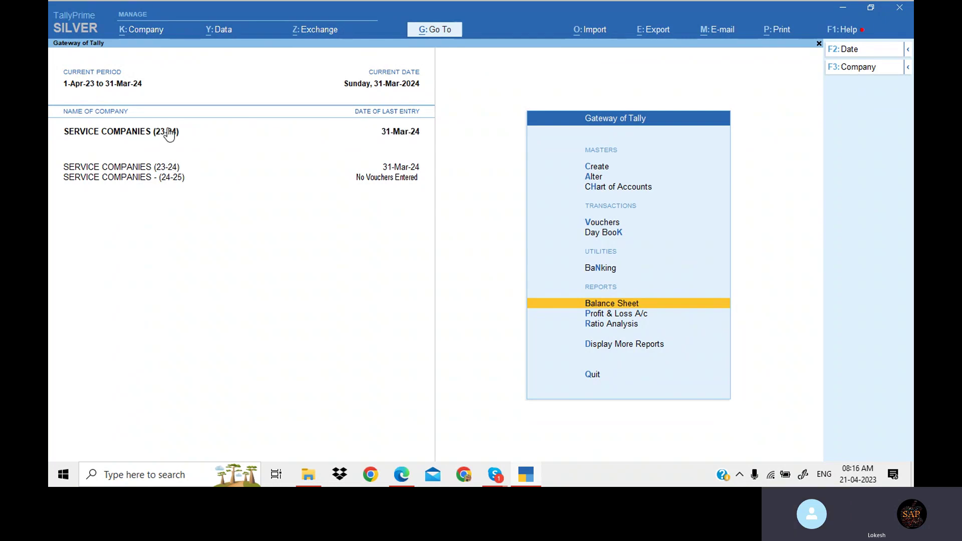
left_click(174, 178)
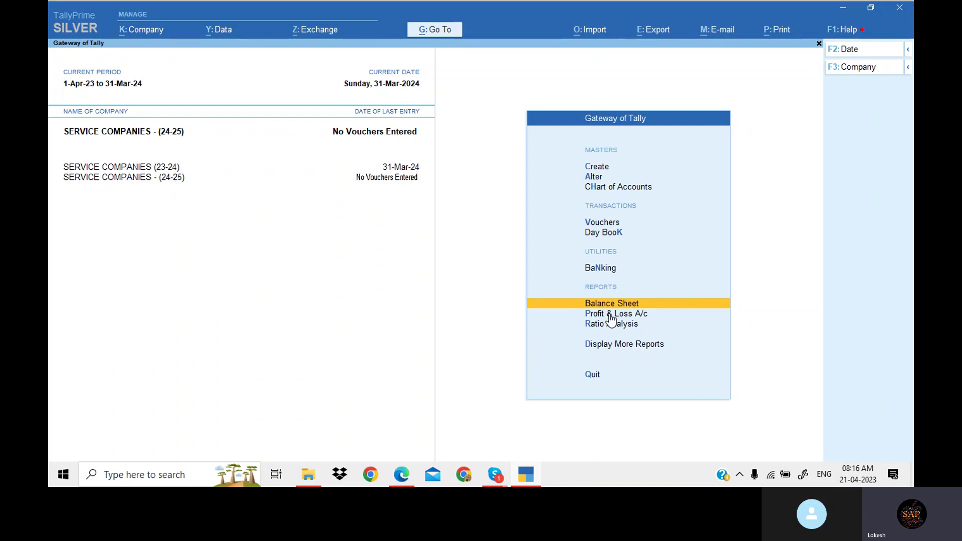
key("Return")
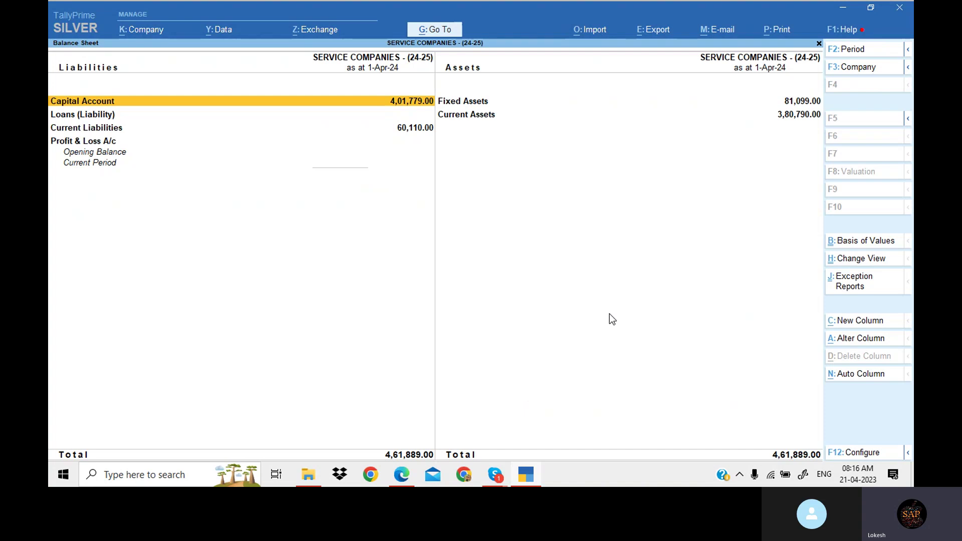
key("alt")
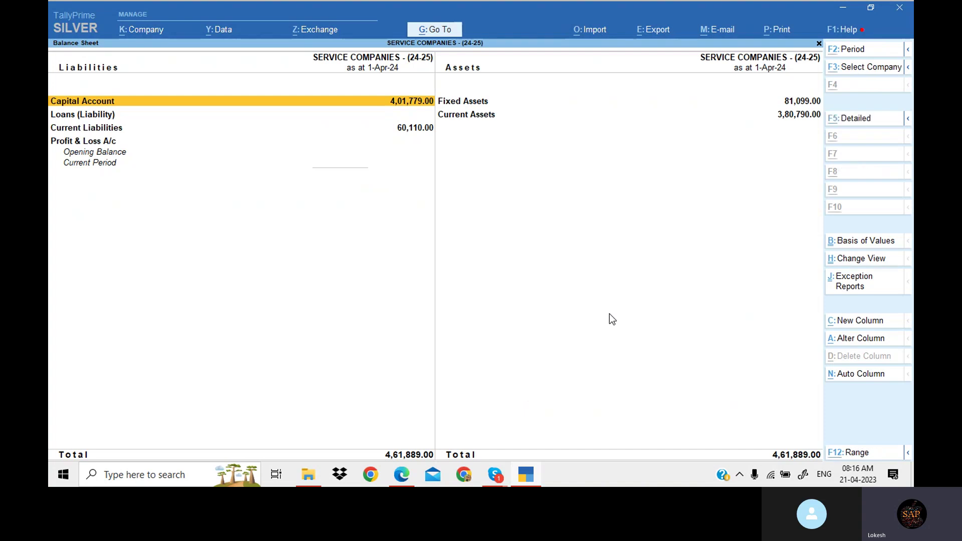
key("alt+F5")
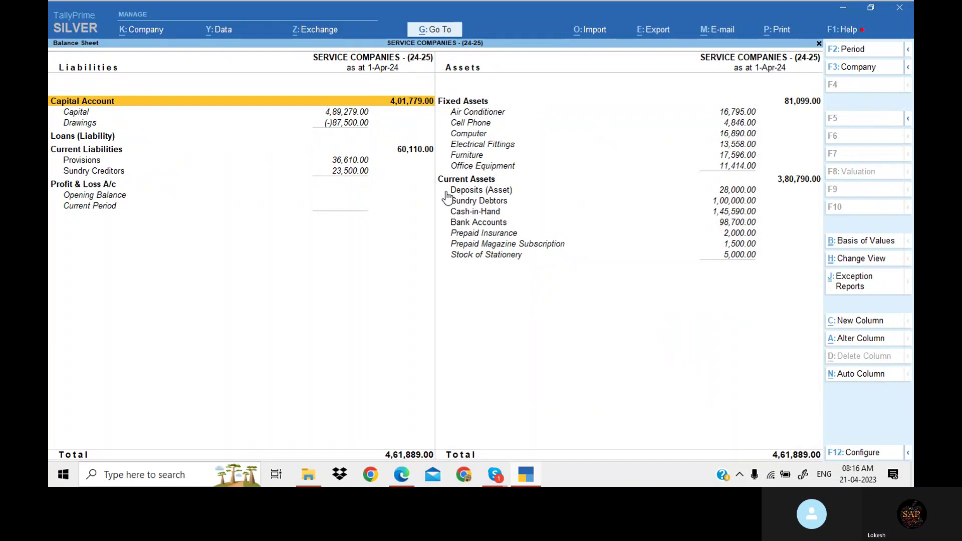
key("Escape")
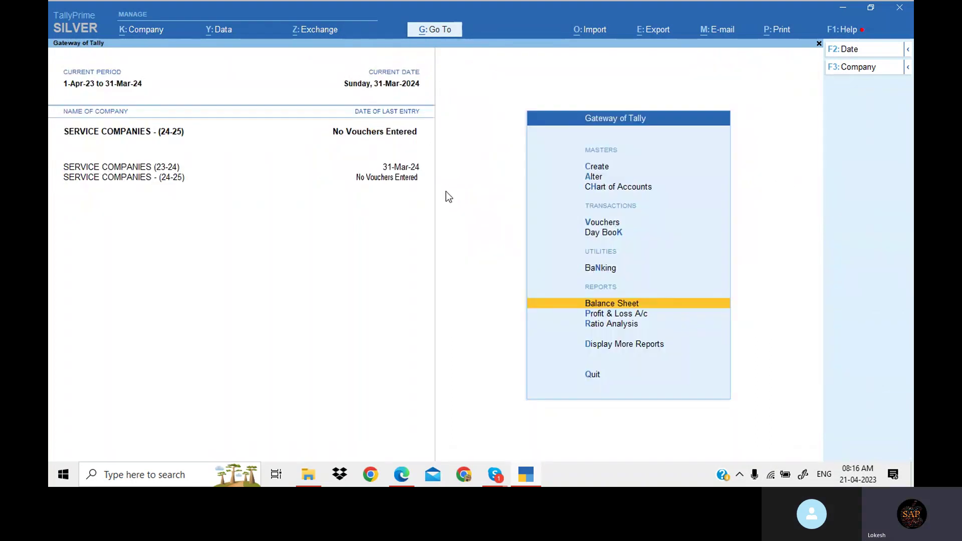
View the Profit & Loss A/c of SERVICE COMPANIES - (24-25) and return to the Gateway of Tally
key("Down")
key("Return")
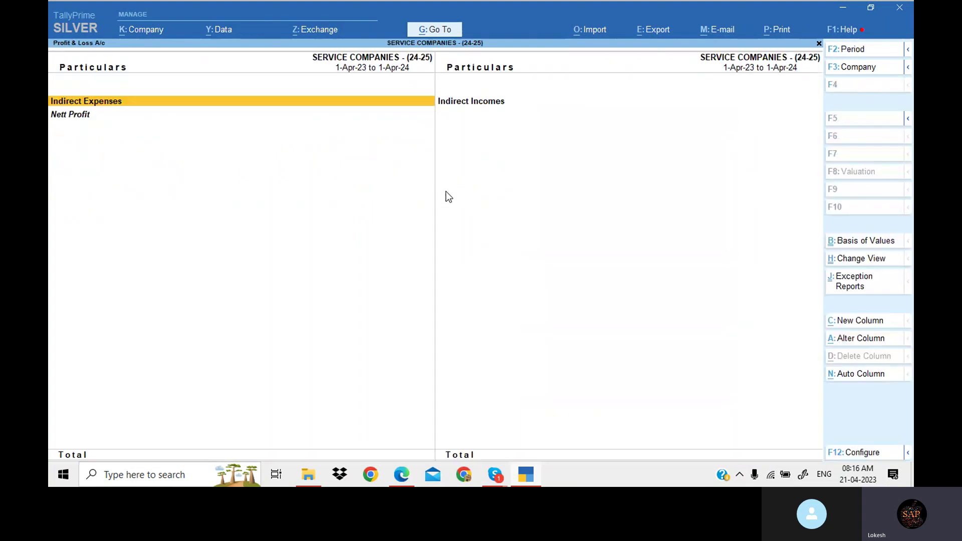
key("Escape")
key("Up")
key("Up")
key("Up")
key("Up")
key("Up")
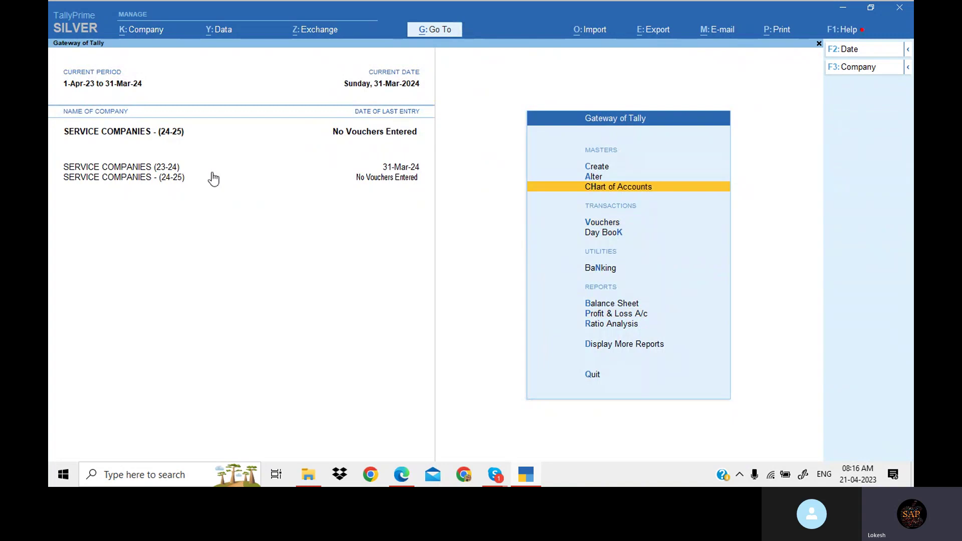
Make SERVICE COMPANIES (23-24) the active company and display its Profit & Loss A/c in detailed form
left_click(172, 170)
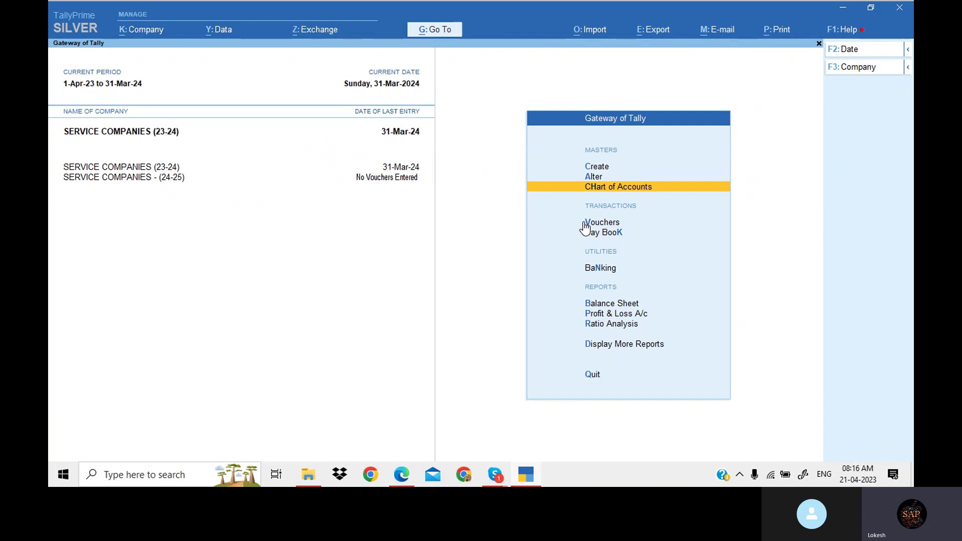
key("Down")
key("Down")
key("Down")
key("Down")
key("Down")
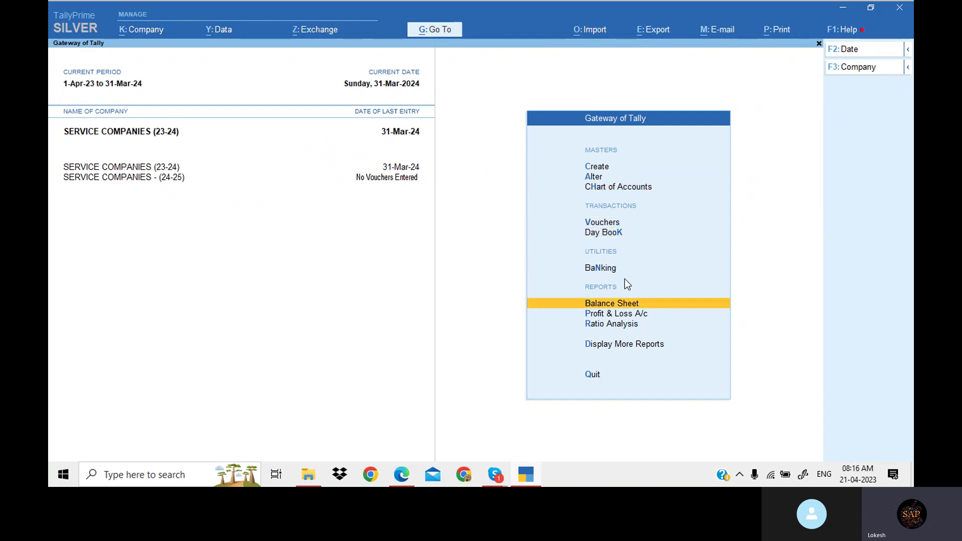
key("Return")
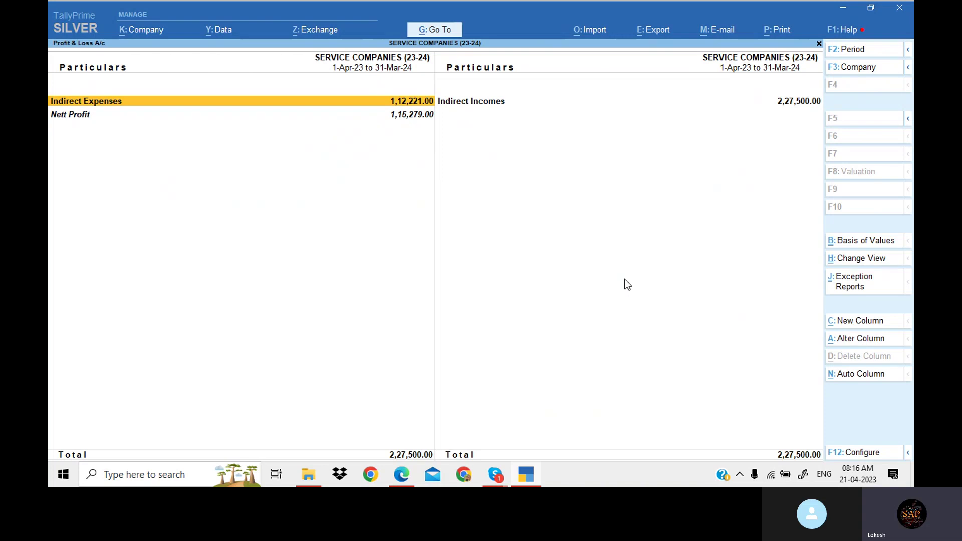
key("alt+F5")
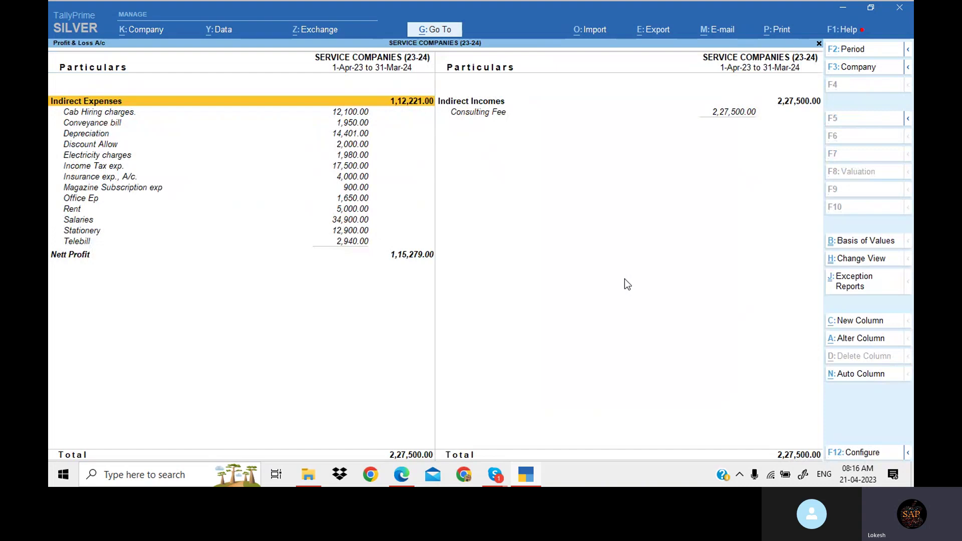
Set the Profit & Loss A/c period from 1-4-2023 to 1-5-2023 and review the expense lines down to Nett Profit
key("F2")
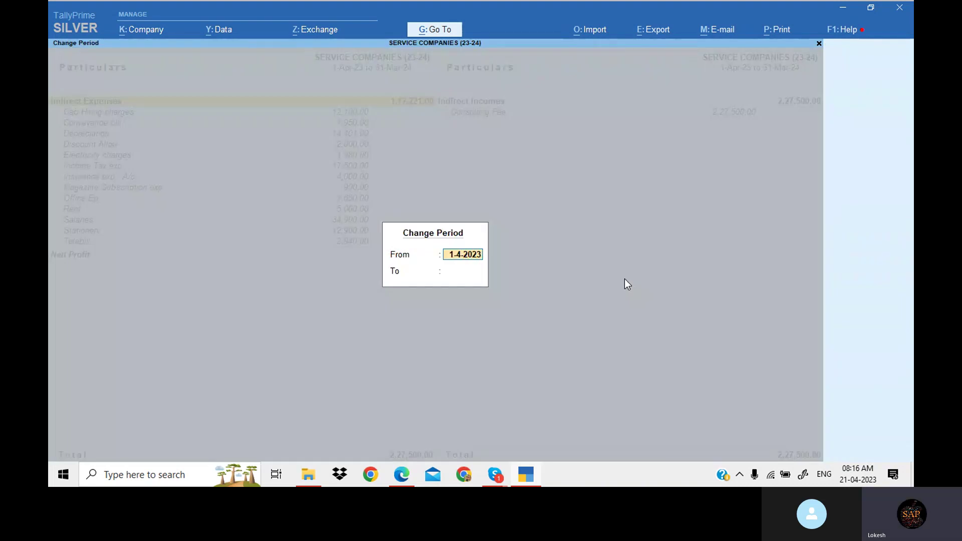
key("Return")
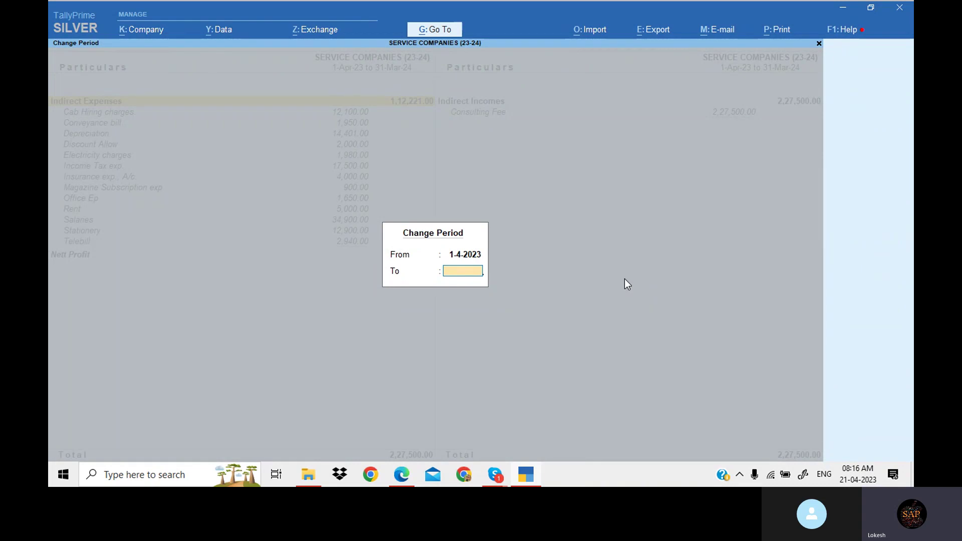
type("1-5")
key("Return")
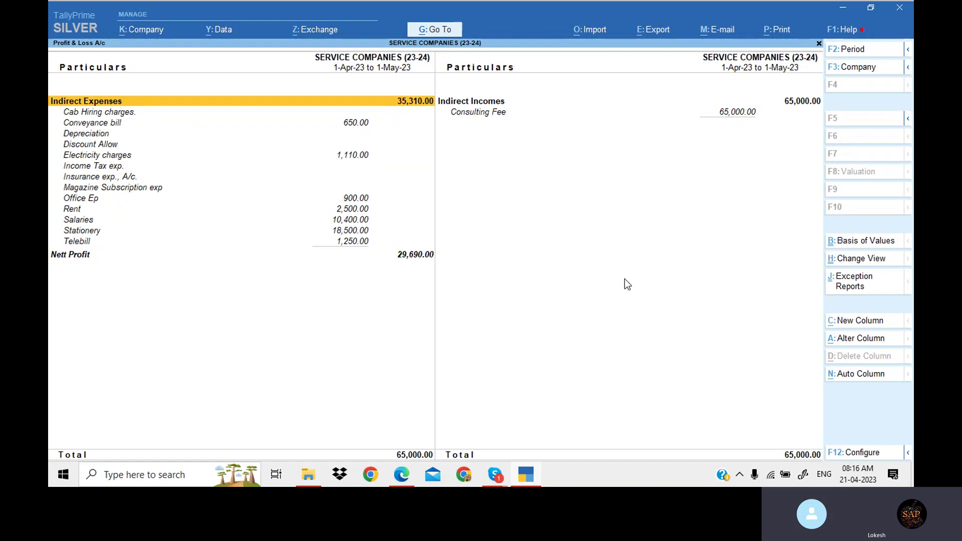
key("Down")
key("Down")
key("Down")
key("Down")
key("Down")
key("Down")
key("Down")
key("Down")
key("Down")
key("Down")
key("Down")
key("Down")
key("Down")
key("Down")
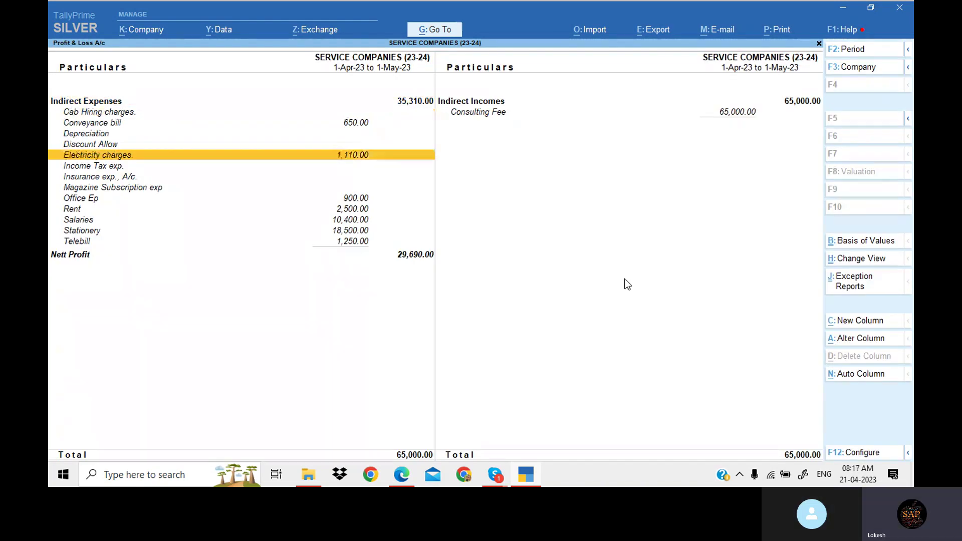
Limit the Profit & Loss A/c to the single day 1-4-2023, review its lines and return to the Gateway of Tally
key("alt+F2")
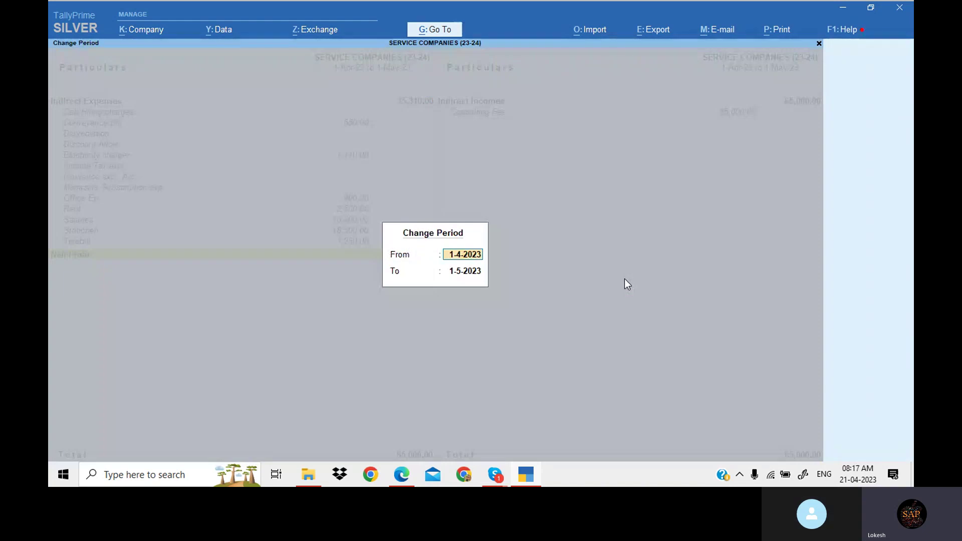
key("Return")
type("1-4")
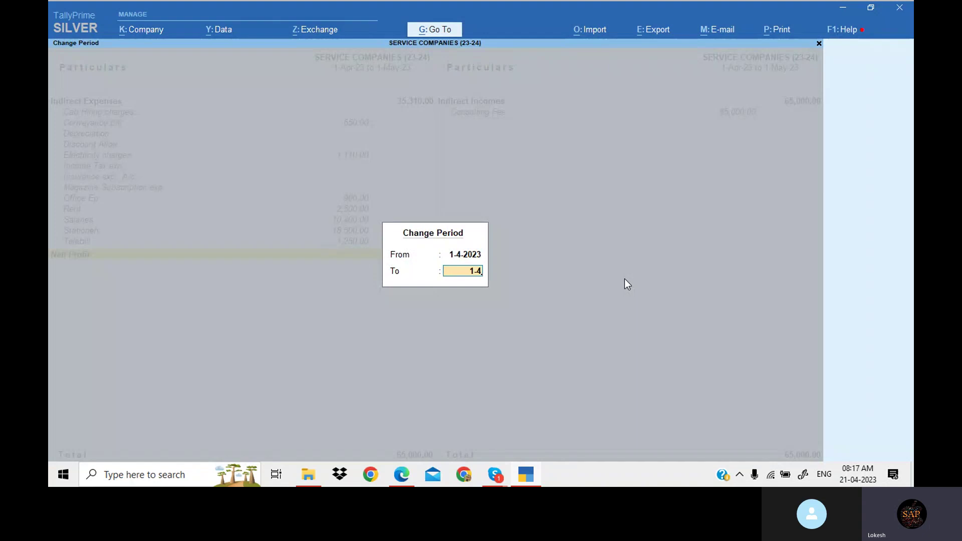
key("Return")
key("Down")
key("Down")
key("Down")
key("Down")
key("Down")
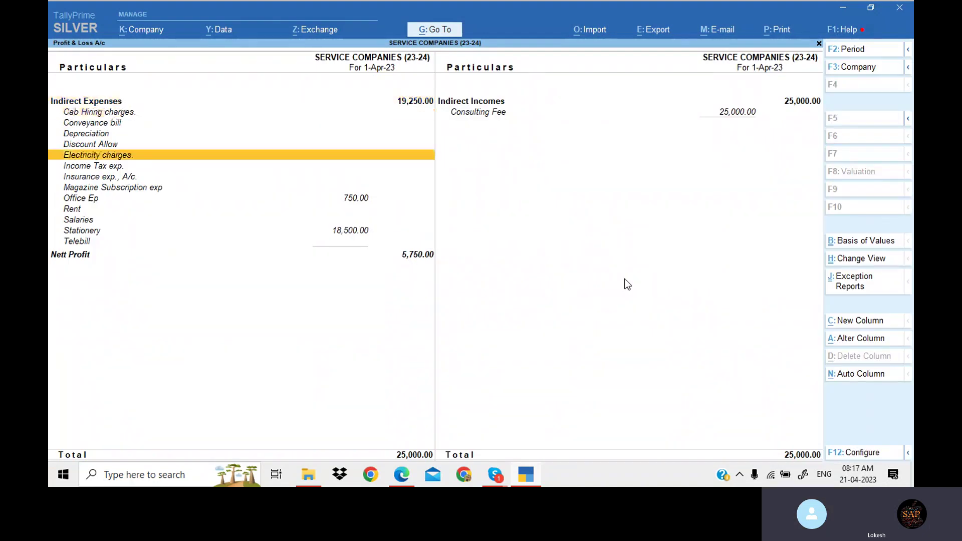
key("Down")
key("Down")
key("Down")
key("Down")
key("Down")
key("Down")
key("Down")
key("Down")
key("Down")
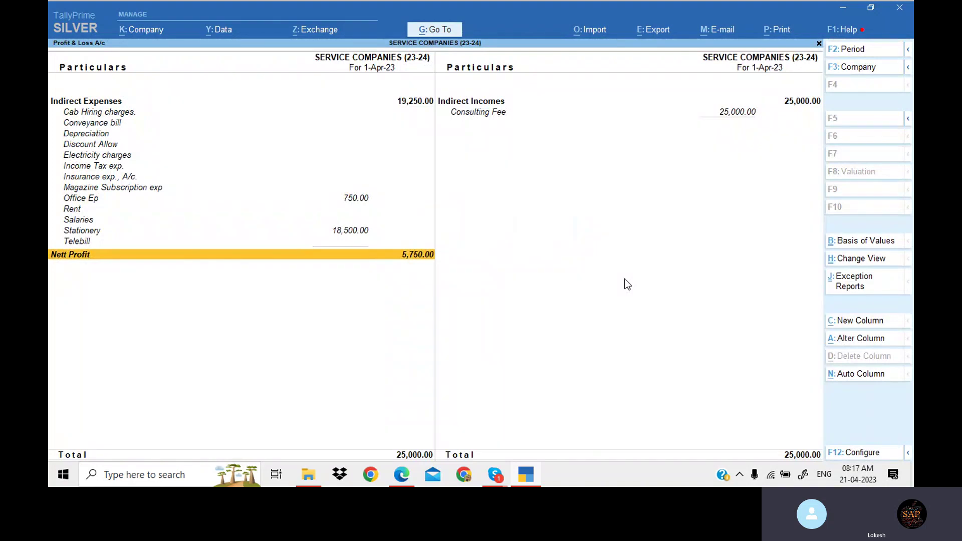
key("Escape")
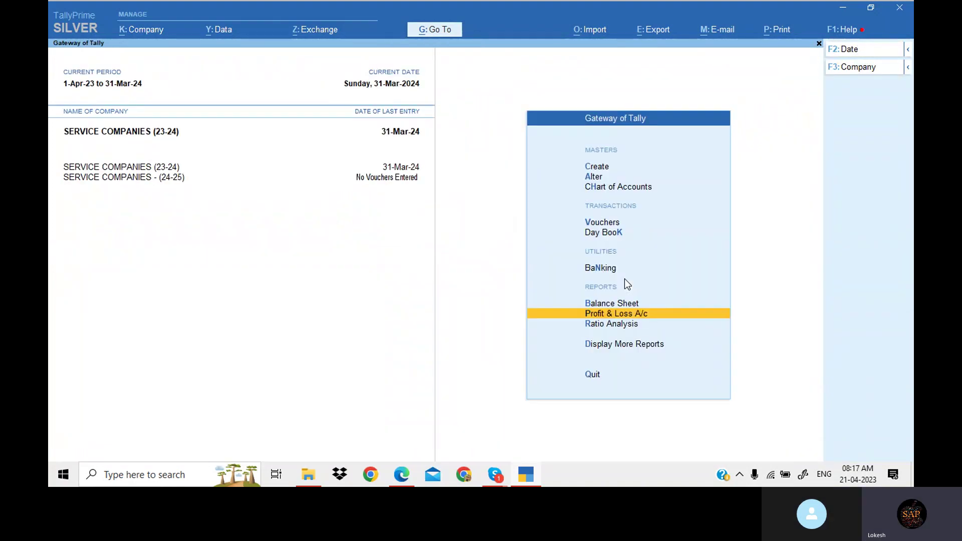
Display the Day Book of SERVICE COMPANIES (23-24) for the whole period 1-Apr-23 to 31-Mar-24
key("Up")
key("Up")
key("Up")
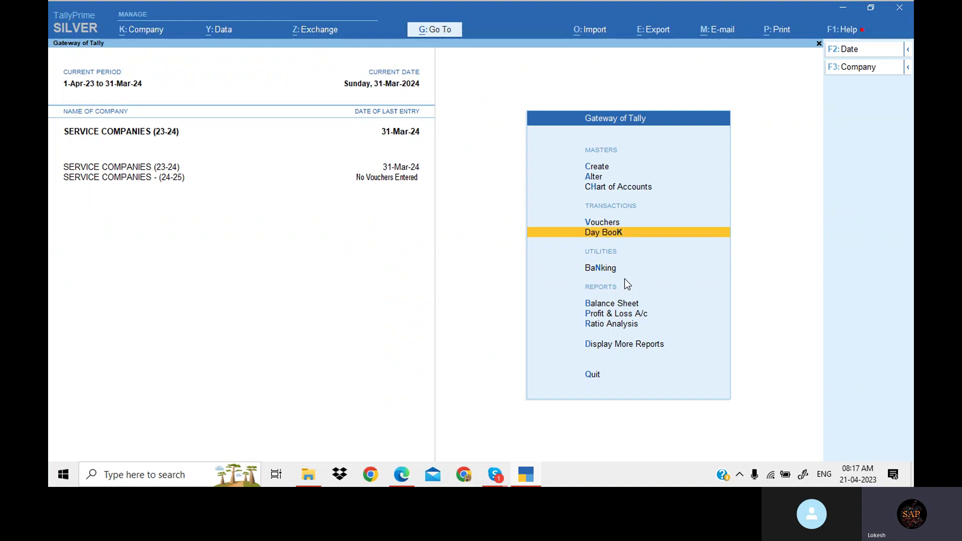
key("Return")
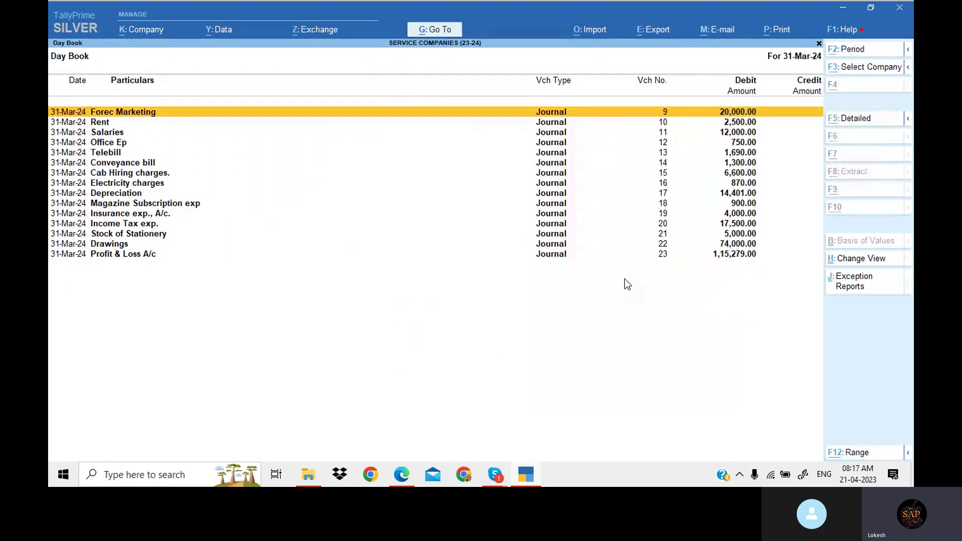
key("alt+F2")
key("BackSpace")
key("Return")
key("BackSpace")
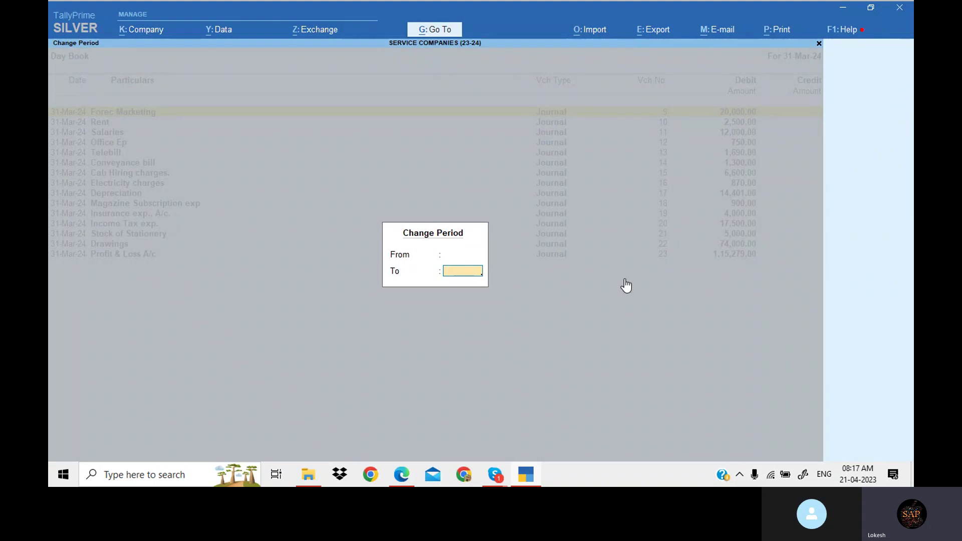
key("Return")
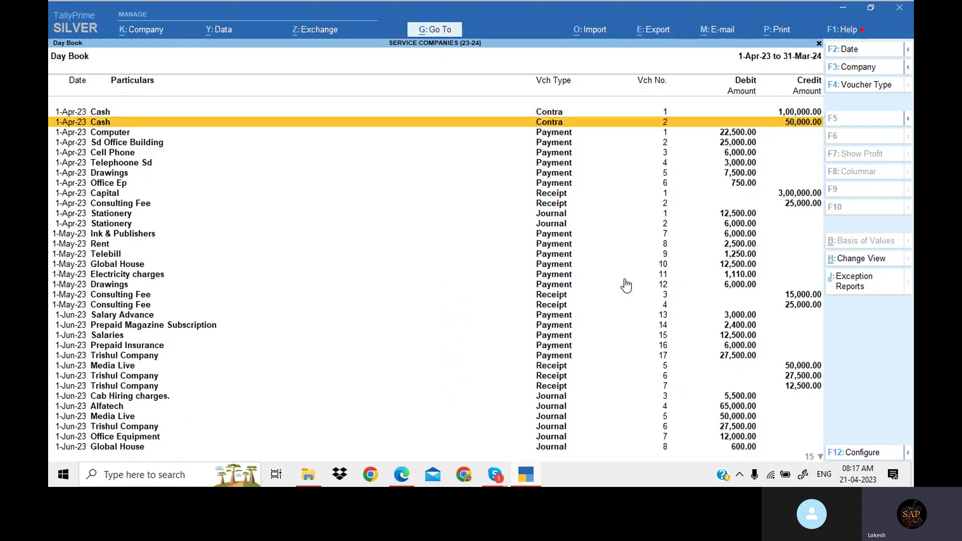
Examine the full-year Day Book voucher entries from the first contra entries to the closing journals
key("Down")
key("Down")
key("Down")
key("Down")
key("Down")
key("Down")
key("Down")
key("Down")
key("Down")
key("Down")
key("Down")
key("Down")
key("Down")
key("Down")
key("Down")
key("Down")
key("Down")
key("Down")
key("Down")
key("Down")
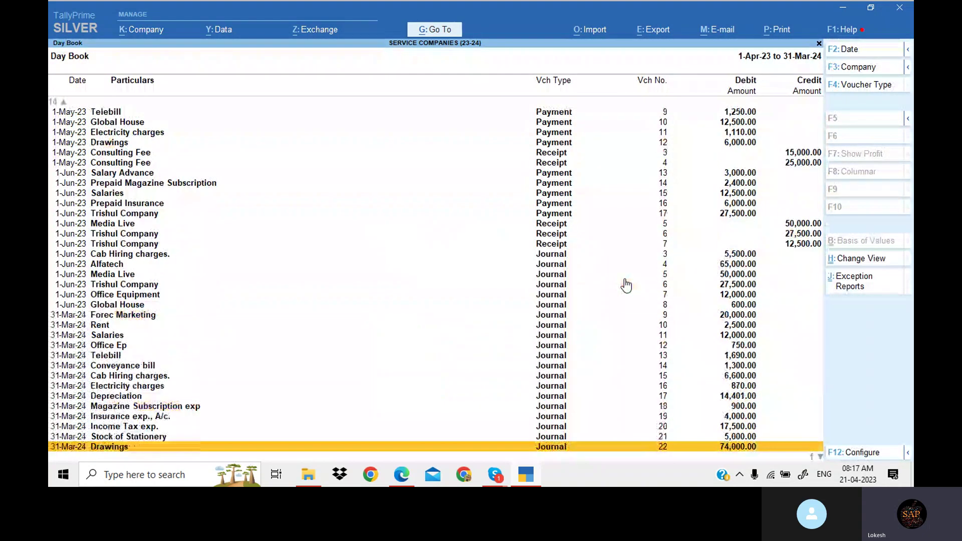
Set the Day Book period to the single day 1-4-2023
key("alt+F2")
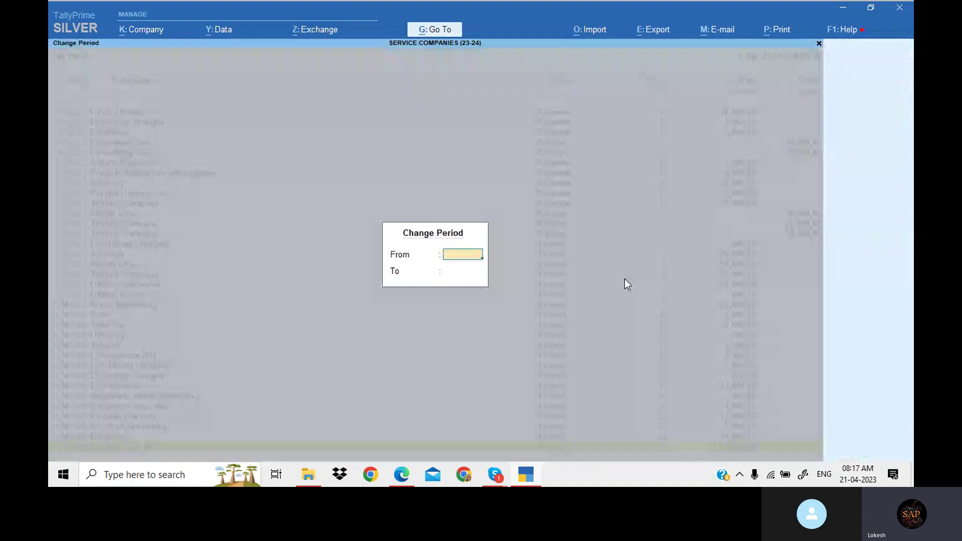
type("1-4")
key("Return")
type("1-")
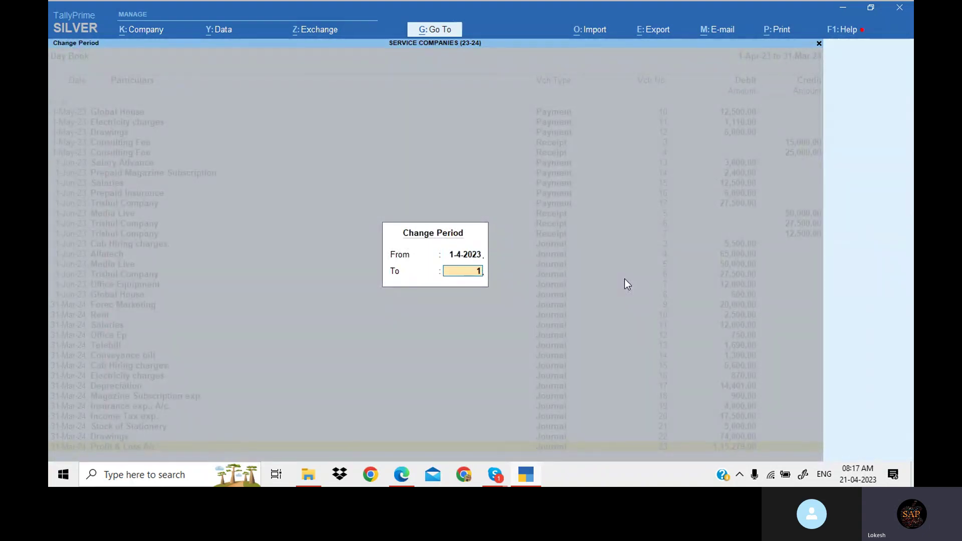
type("4")
key("Return")
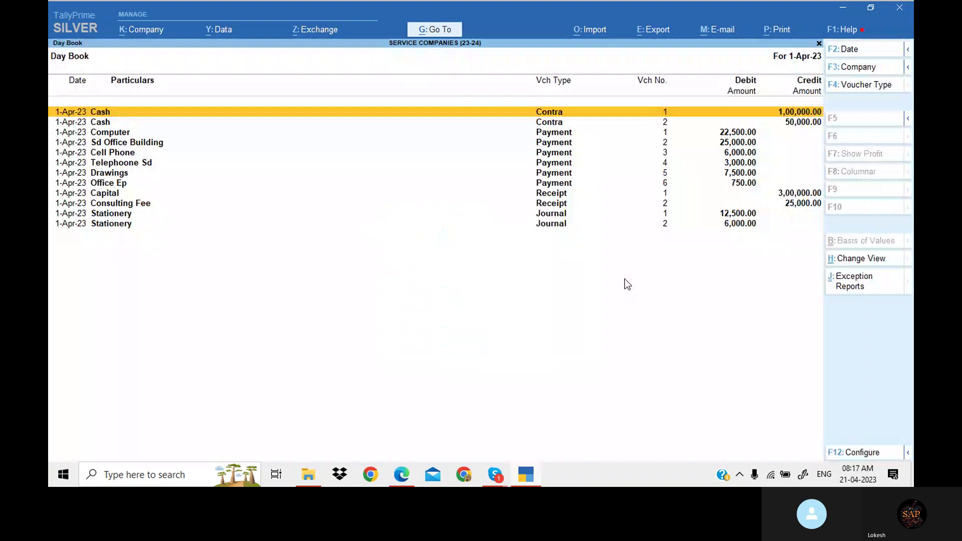
Set the Day Book period to the single day 1-5-2023
key("alt+F2")
type("1")
type("-5")
key("Return")
type("1-5")
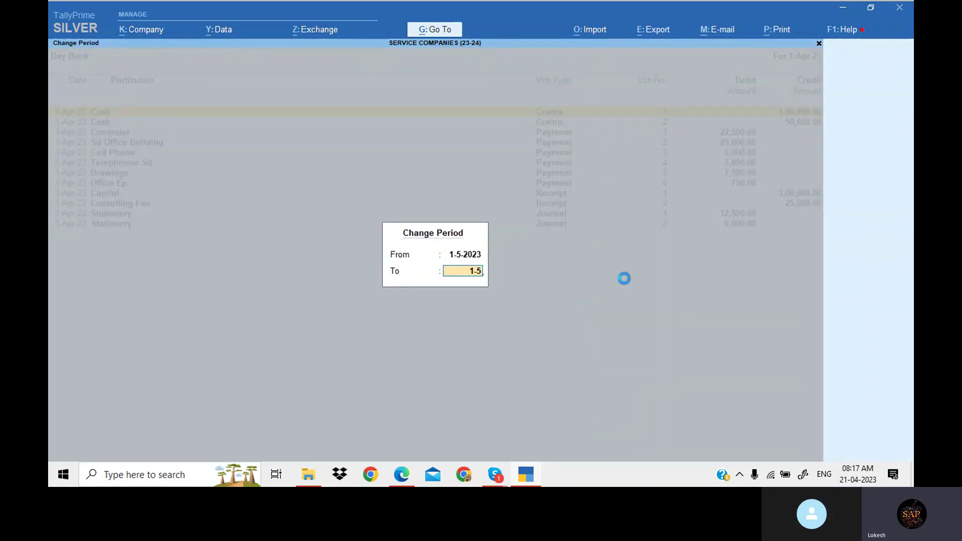
key("Return")
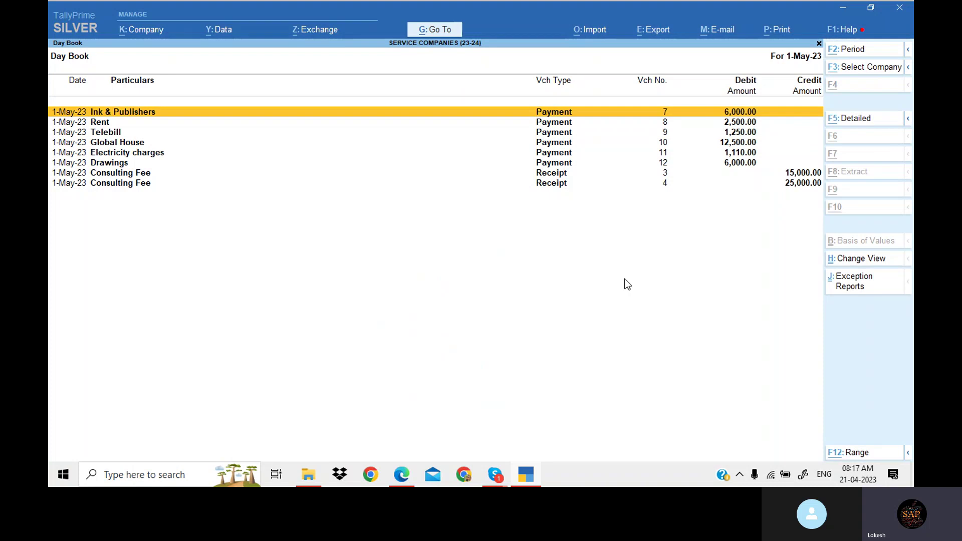
Set the Day Book period from 1-4-2023 to 1-5-2023, review the vouchers and return to the Gateway of Tally
key("alt+F2")
type("1-4")
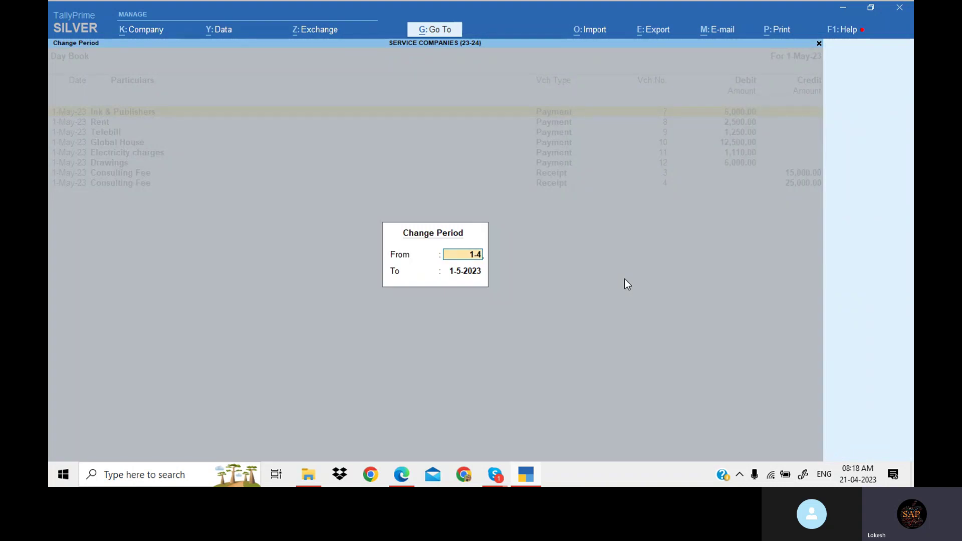
key("Return")
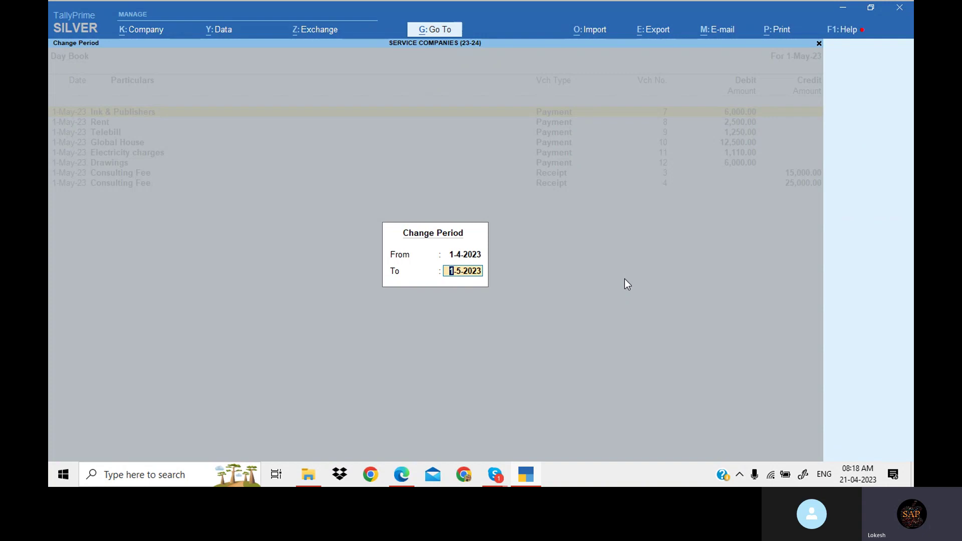
key("Return")
key("Down")
key("Down")
key("Down")
key("Down")
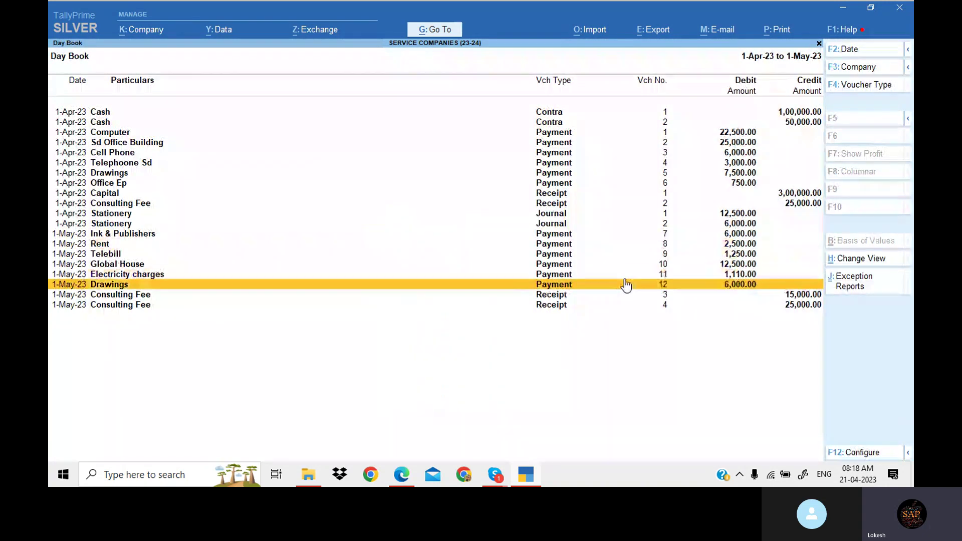
key("Down")
key("Down")
key("Up")
key("Up")
key("Up")
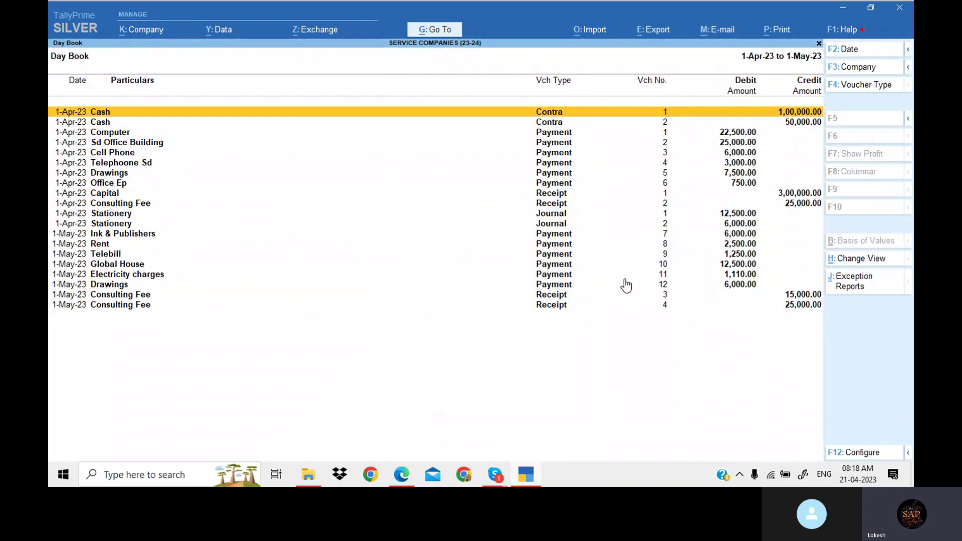
key("Escape")
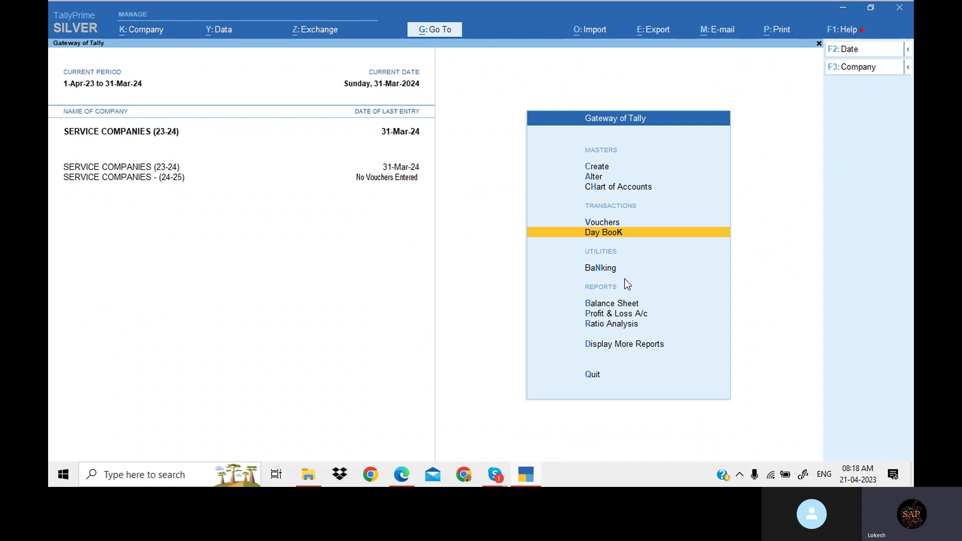
Switch to the ongoing call window in Skype
left_click(498, 475)
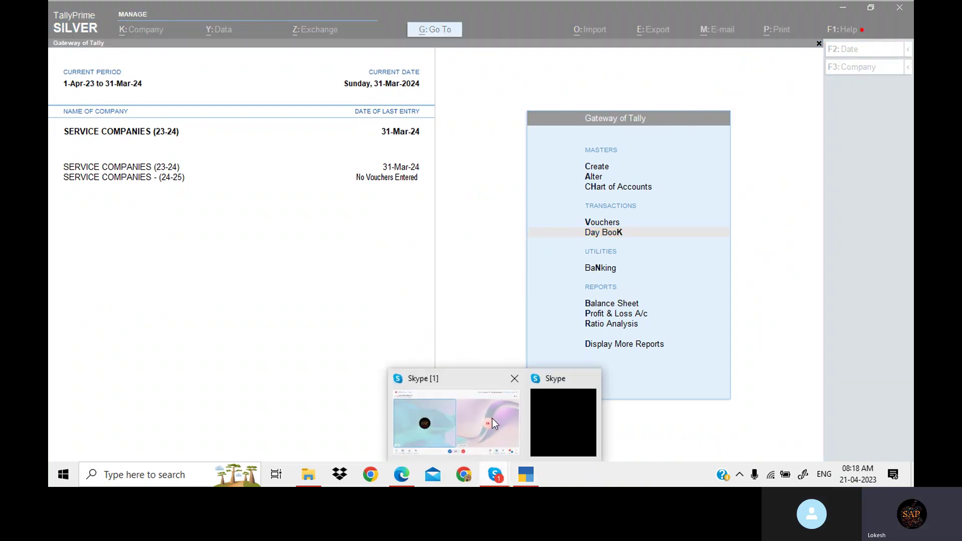
left_click(492, 419)
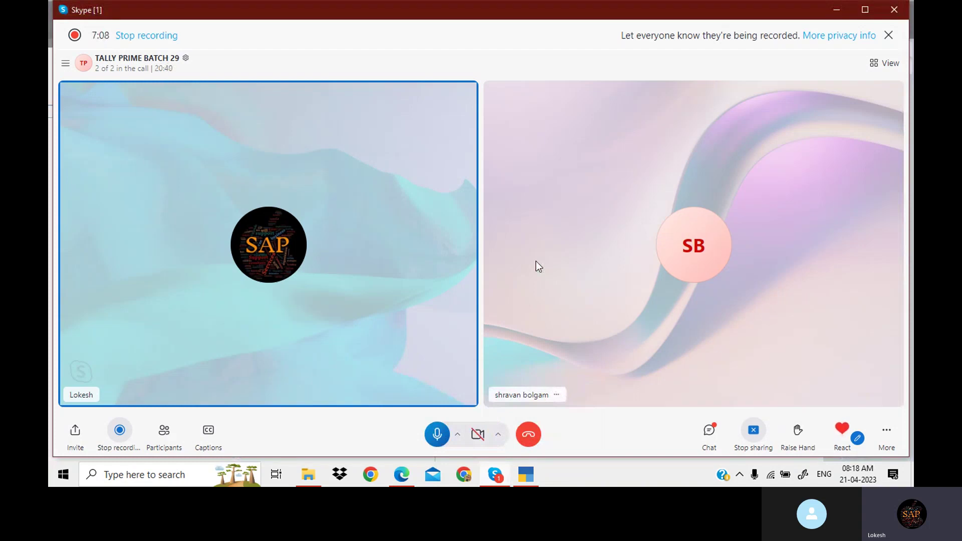